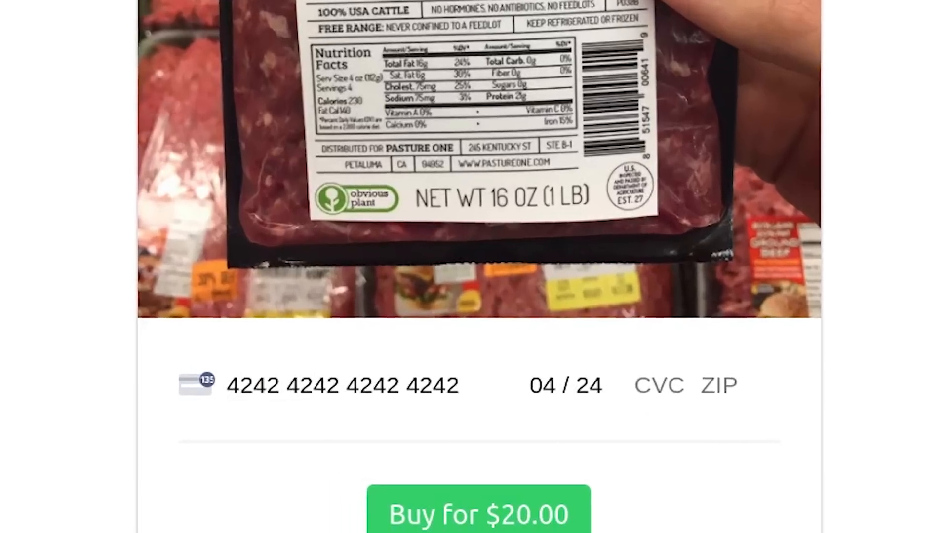
pyautogui.write('11')
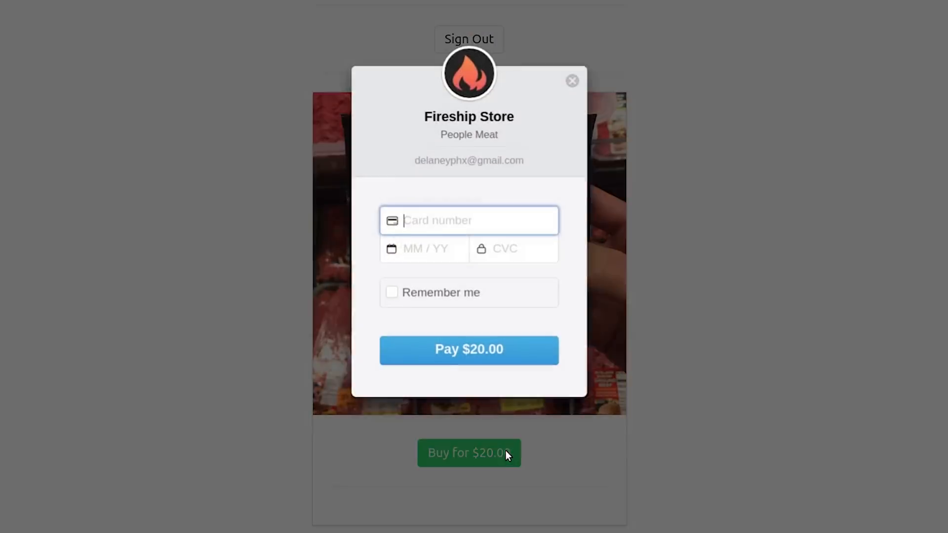
pyautogui.write('424242424242')
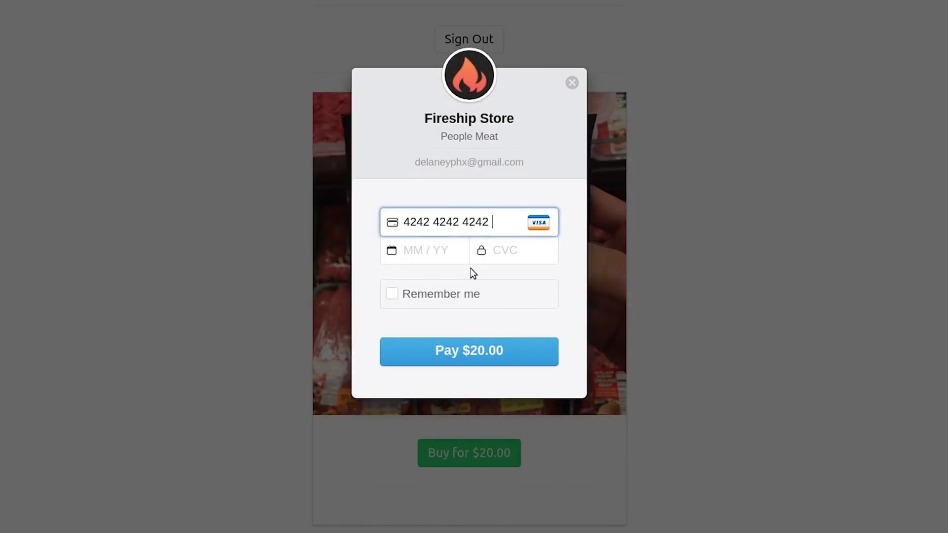
pyautogui.write('42420242')
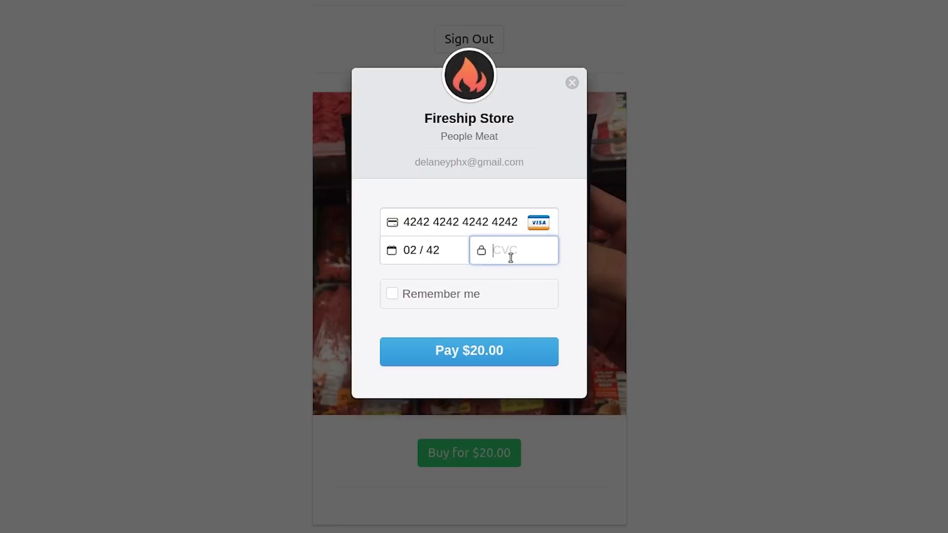
# Finish the test card's three-digit CVC and pay $20 in Stripe Checkout.
pyautogui.press('BackSpace')
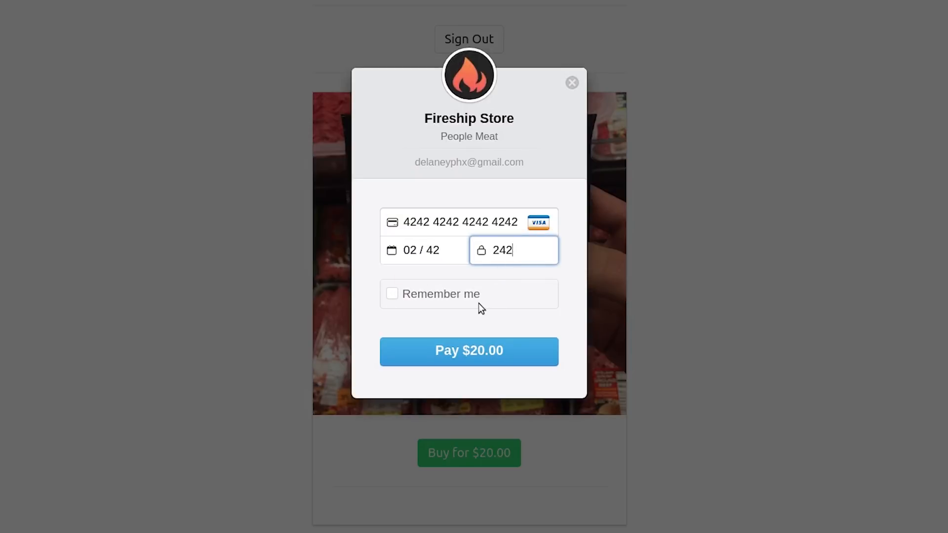
pyautogui.click(527, 354)
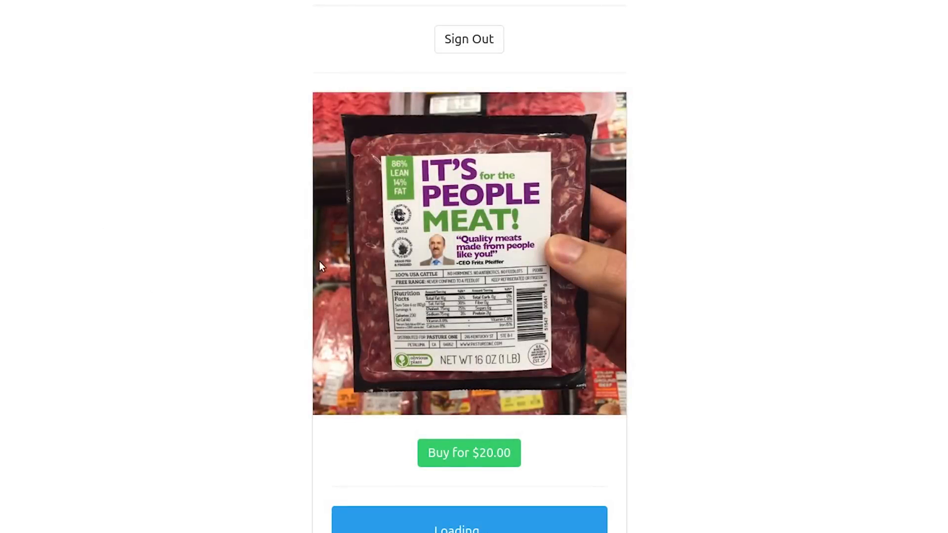
pyautogui.scroll(-10, 470, 267)
pyautogui.scroll(-5, 470, 267)
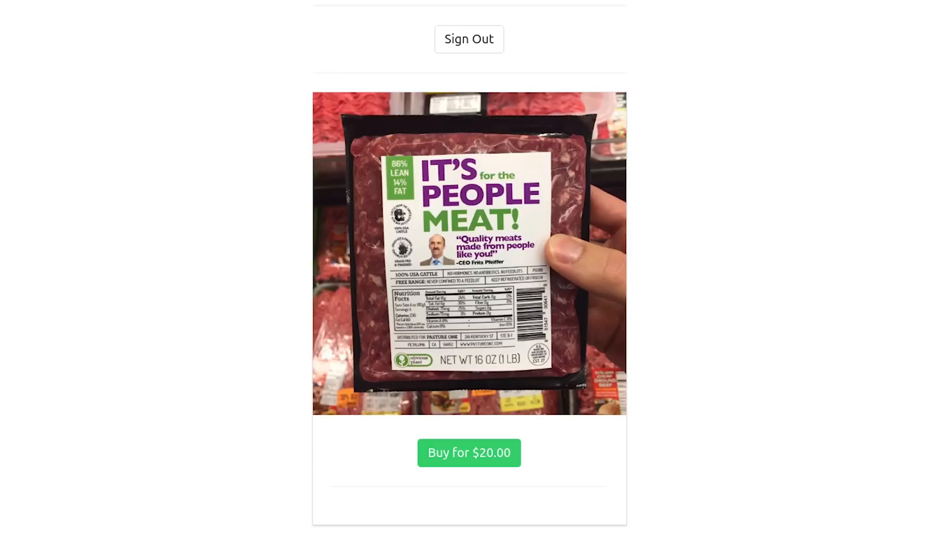
# Reopen Stripe Checkout, re-enter the CVC and submit the $20 payment again.
pyautogui.click(505, 453)
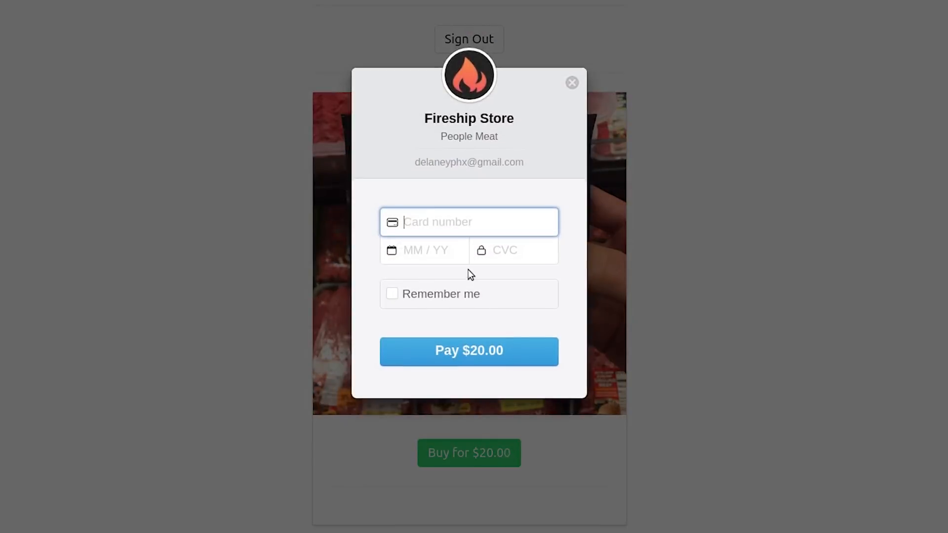
pyautogui.write('4242424242424')
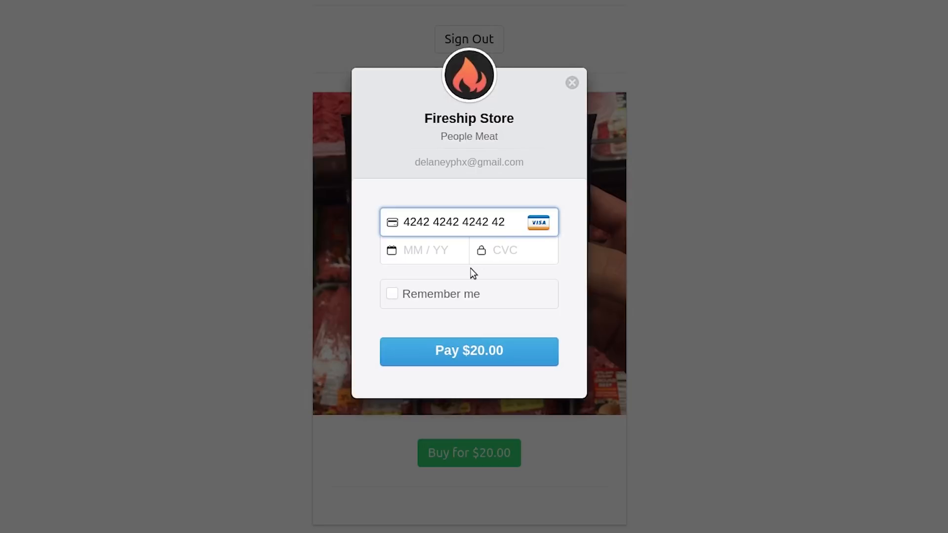
pyautogui.write('4202422')
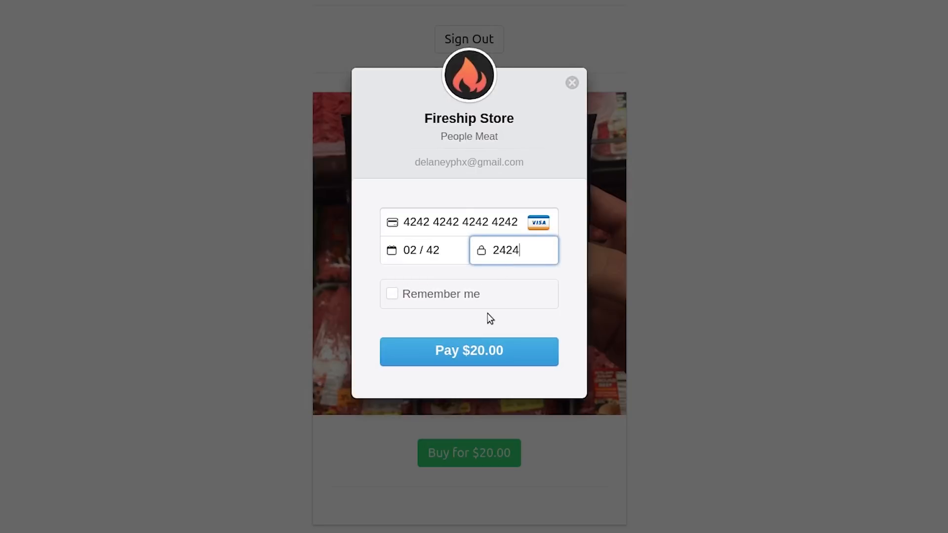
pyautogui.press('BackSpace')
pyautogui.click(500, 348)
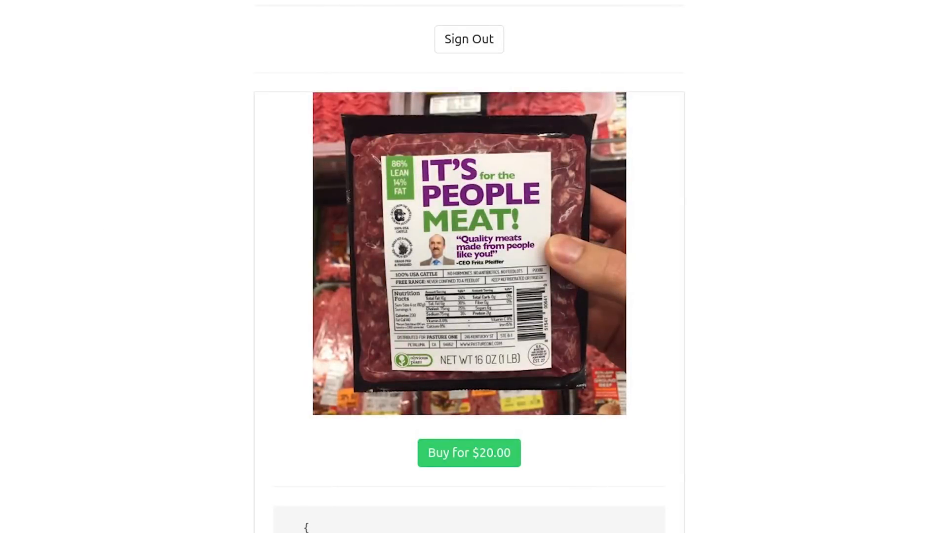
pyautogui.scroll(-3, 469, 267)
pyautogui.scroll(-4, 470, 267)
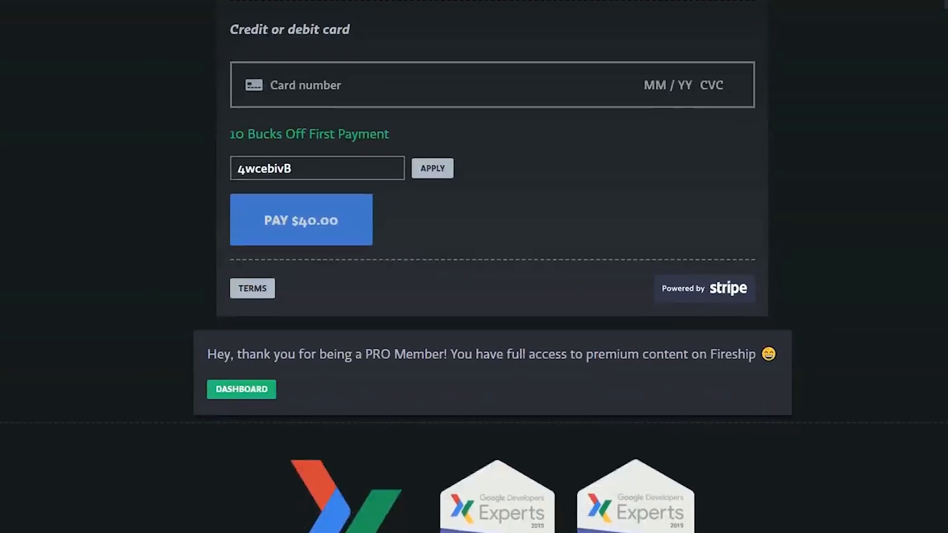
pyautogui.click(447, 88)
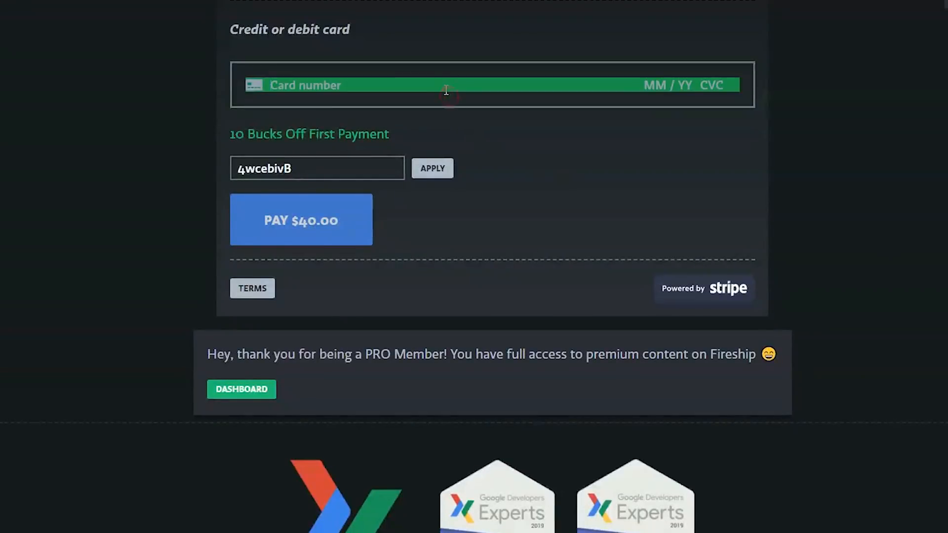
pyautogui.write('4242')
pyautogui.click(531, 150)
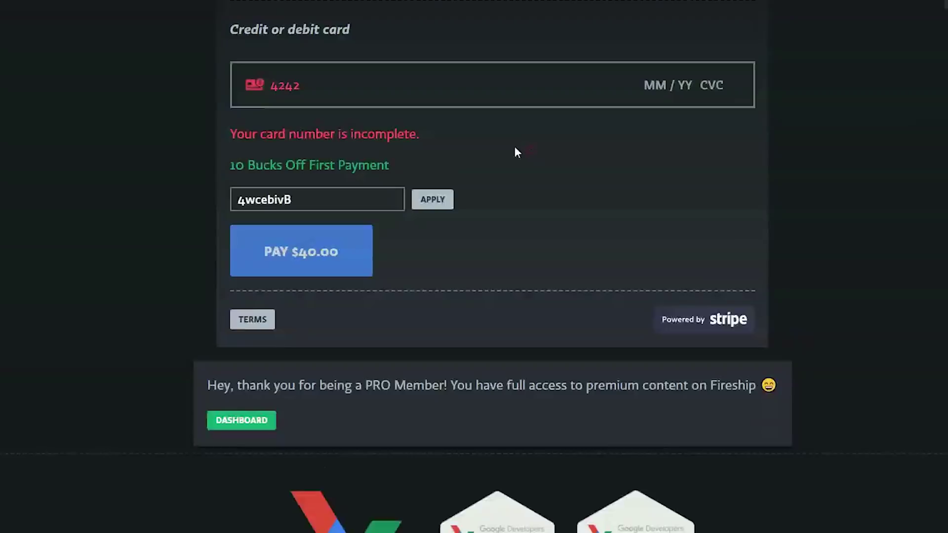
pyautogui.click(419, 100)
pyautogui.write('4242 4242 424')
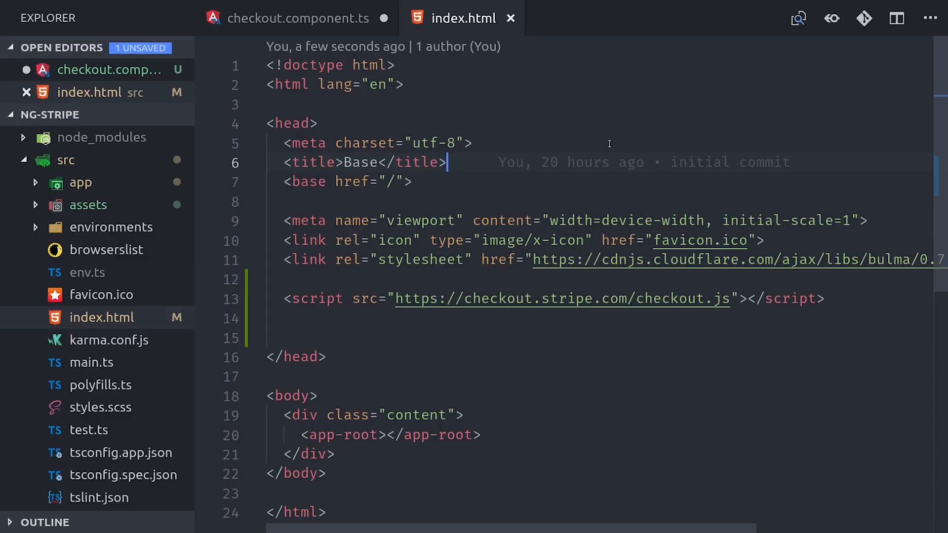
# Select the checkout.js script line in index.html and move to checkout.component.ts.
pyautogui.click(610, 143)
pyautogui.scroll(-2, 673, 216)
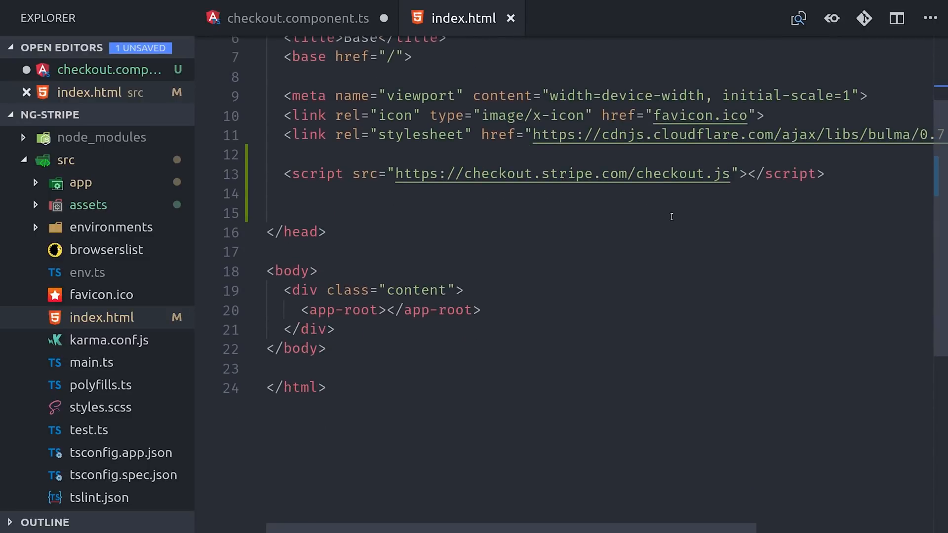
pyautogui.moveTo(828, 173); pyautogui.dragTo(213, 177)
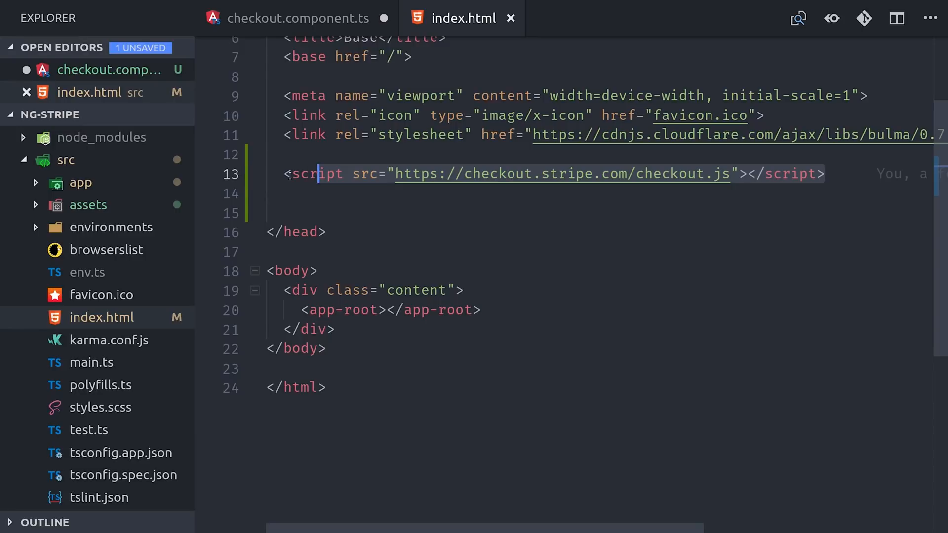
pyautogui.hotkey('ctrl', 'Tab')
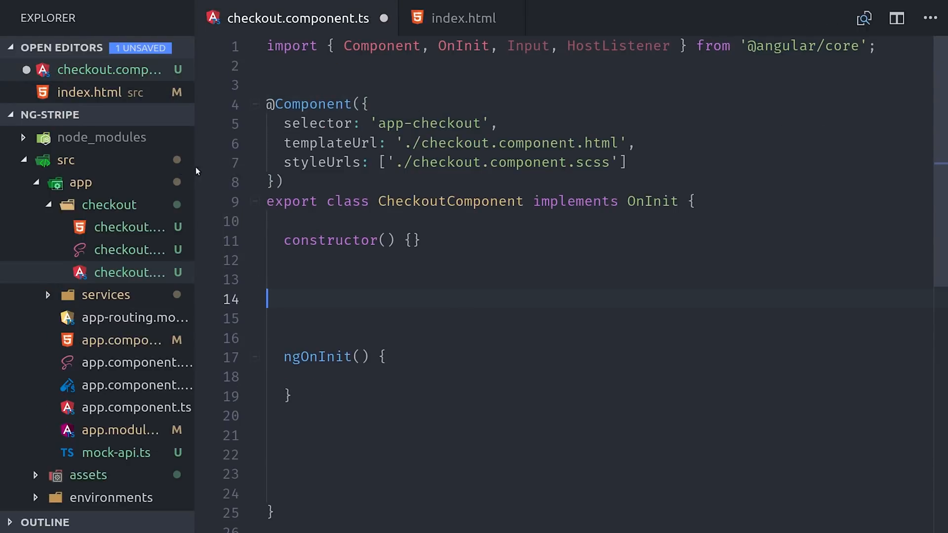
pyautogui.click(22, 160)
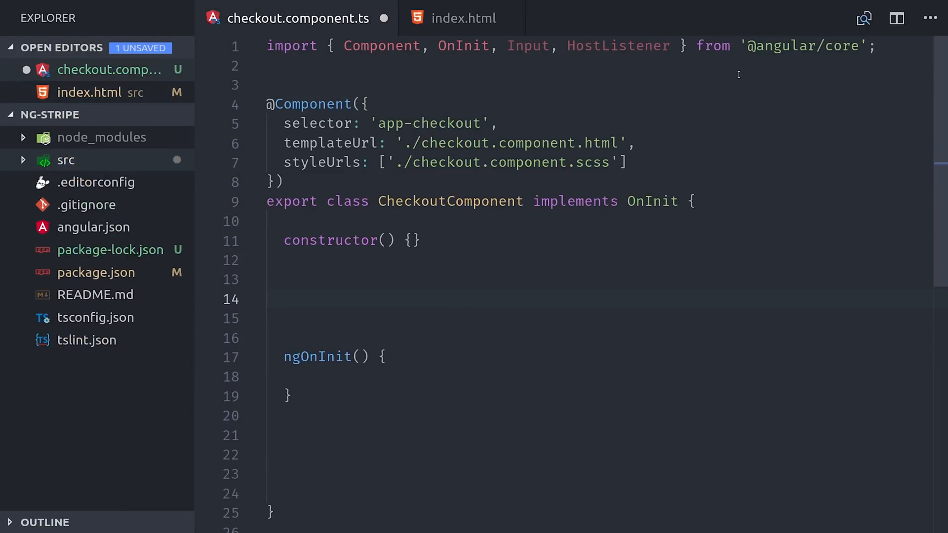
# Import AuthService and AngularFireFunctions, declare StripeCheckout, and inject both services in the constructor.
pyautogui.write("import { AuthService } from '../services/auth.service';")
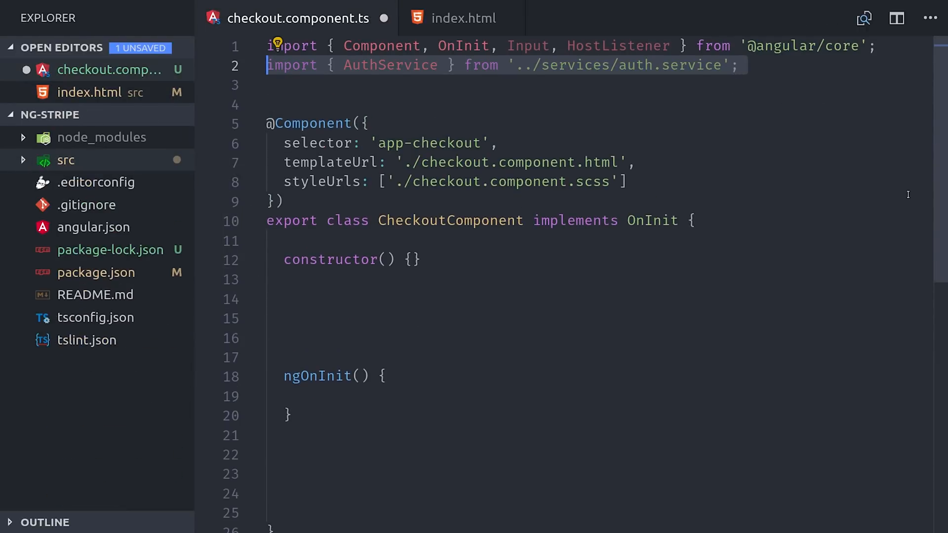
pyautogui.write("import { AngularFireFunctions } from '@angular/fire/functions';")
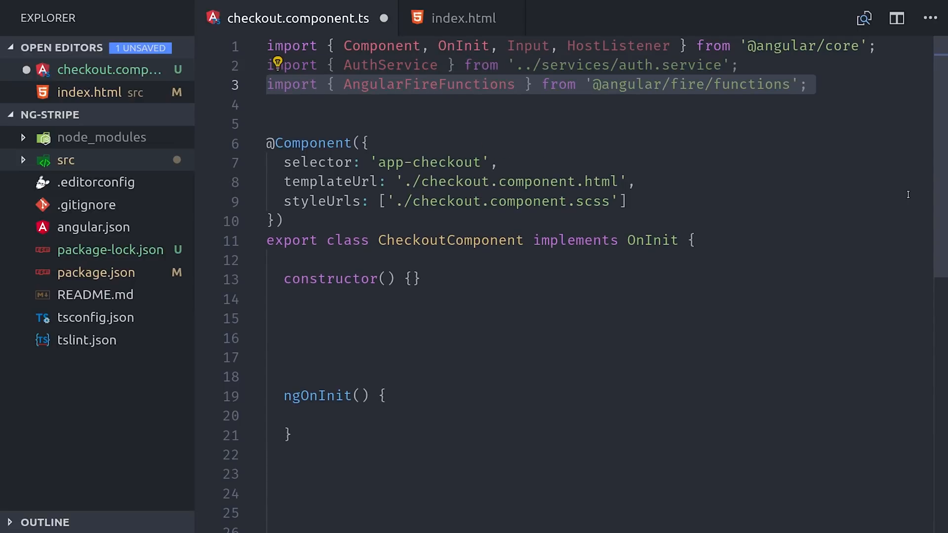
pyautogui.write('declare var StripeCheckout: StripeCheckoutStatic;')
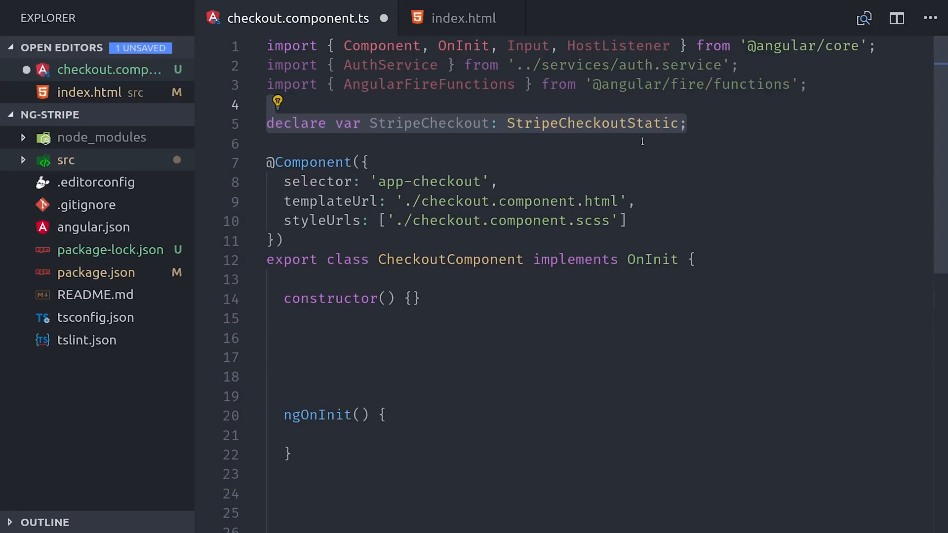
pyautogui.moveTo(593, 124)
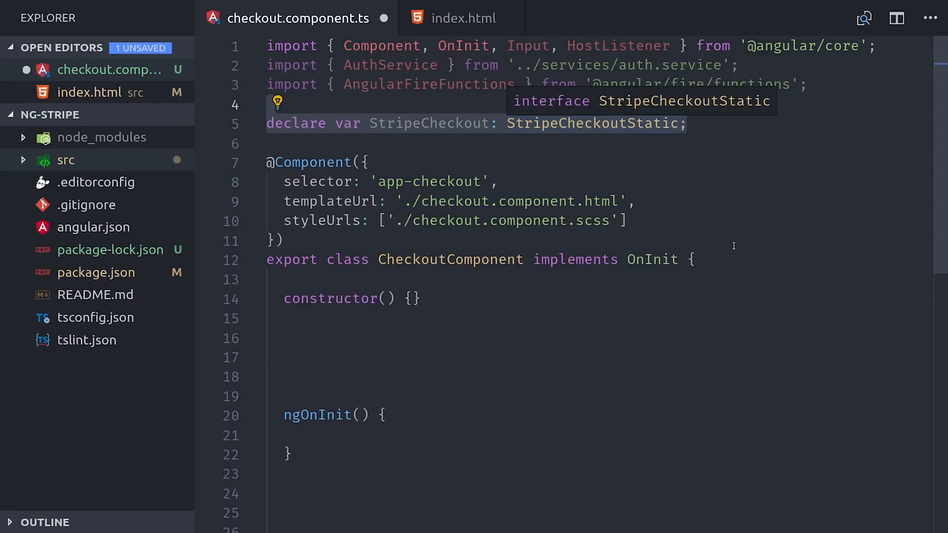
pyautogui.hotkey('ctrl', 'v')
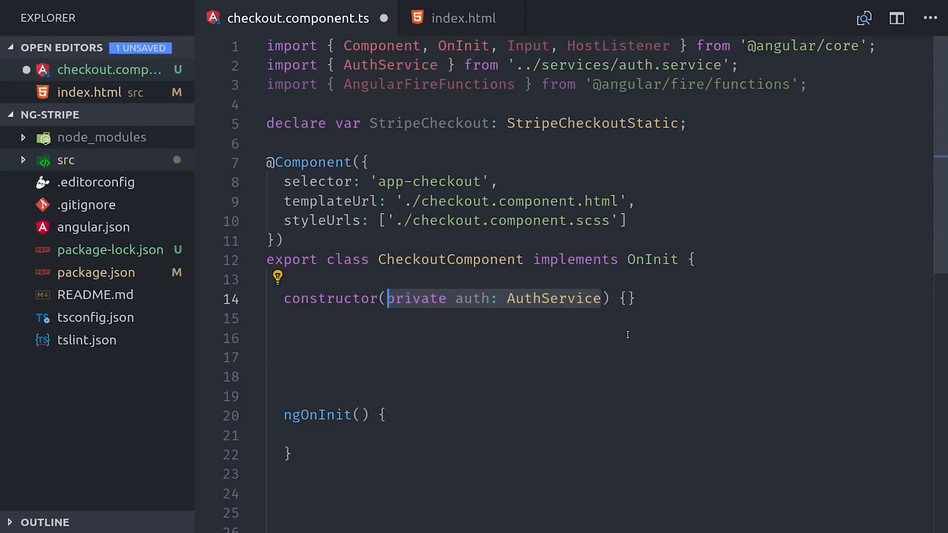
pyautogui.write(', private functions: AngularFireFunctions')
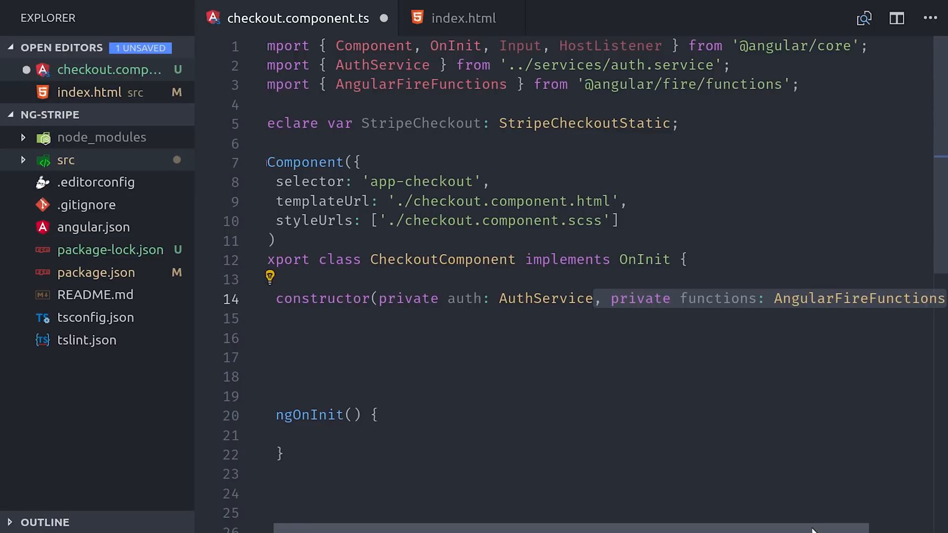
pyautogui.moveTo(786, 532)
pyautogui.mouseDown()
pyautogui.moveTo(875, 531)
pyautogui.moveTo(176, 266)
pyautogui.moveTo(77, 275)
pyautogui.mouseUp()
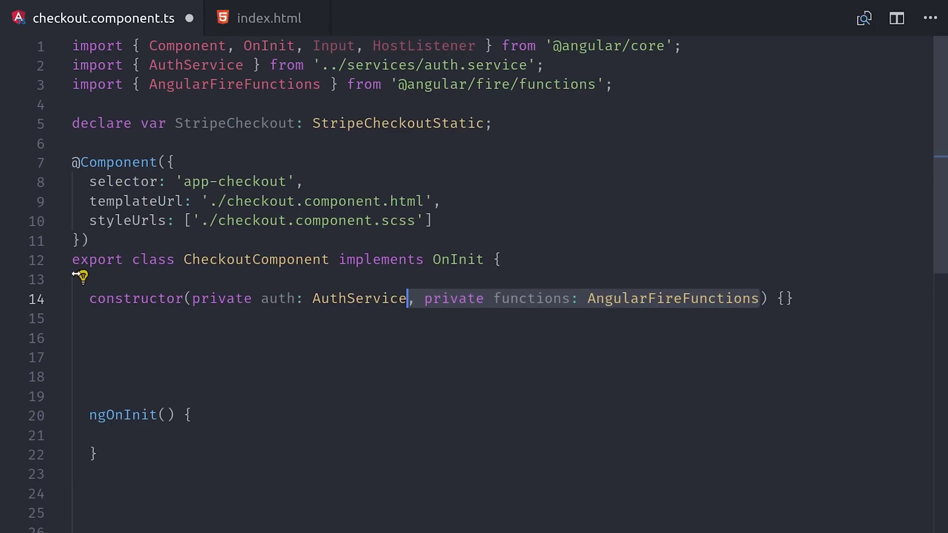
pyautogui.click(357, 348)
pyautogui.write('@Input() amount;   @Input() description;')
pyautogui.scroll(-4, 161, 175)
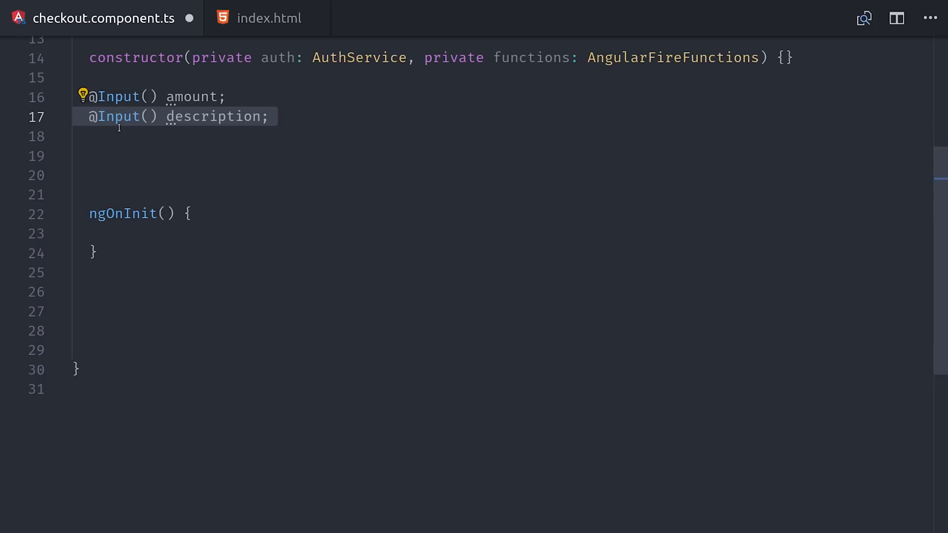
pyautogui.press('Down')
pyautogui.press('Return')
pyautogui.write('handler: StripeCheckoutHandler;')
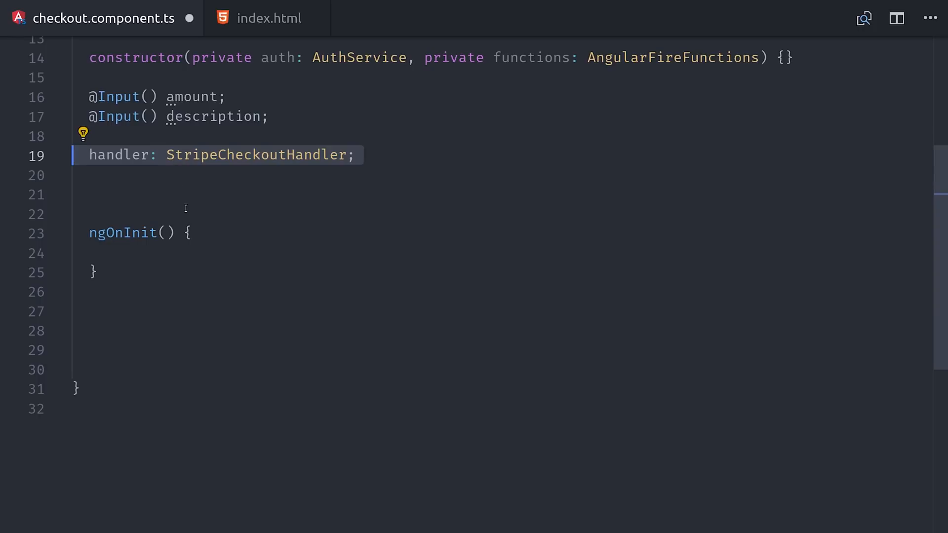
# Add confirmation: any and loading = false, then move into ngOnInit.
pyautogui.press('Down')
pyautogui.press('Return')
pyautogui.write('confirmation: any;')
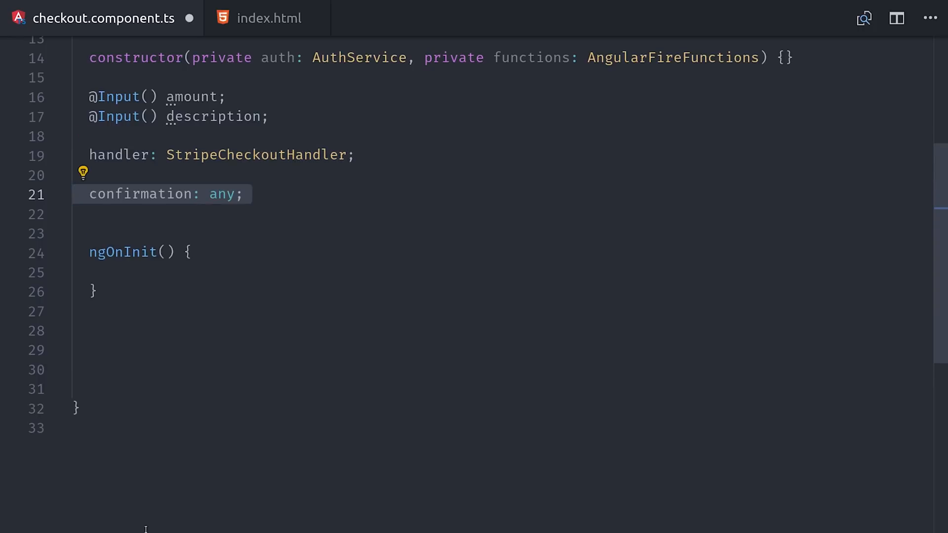
pyautogui.press('Down')
pyautogui.write('loading = false;')
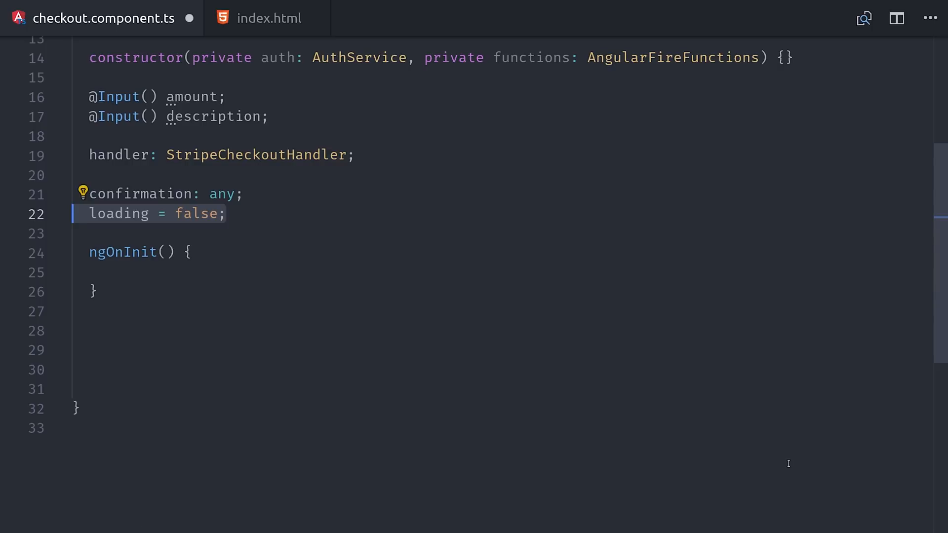
pyautogui.press('Down')
pyautogui.press('Down')
pyautogui.press('Down')
pyautogui.write('this.handler = StripeCheckout')
# Configure the StripeCheckout handler with key, image and locale and start the source callback with loading and getUser lines.
pyautogui.write('.configure({      });')
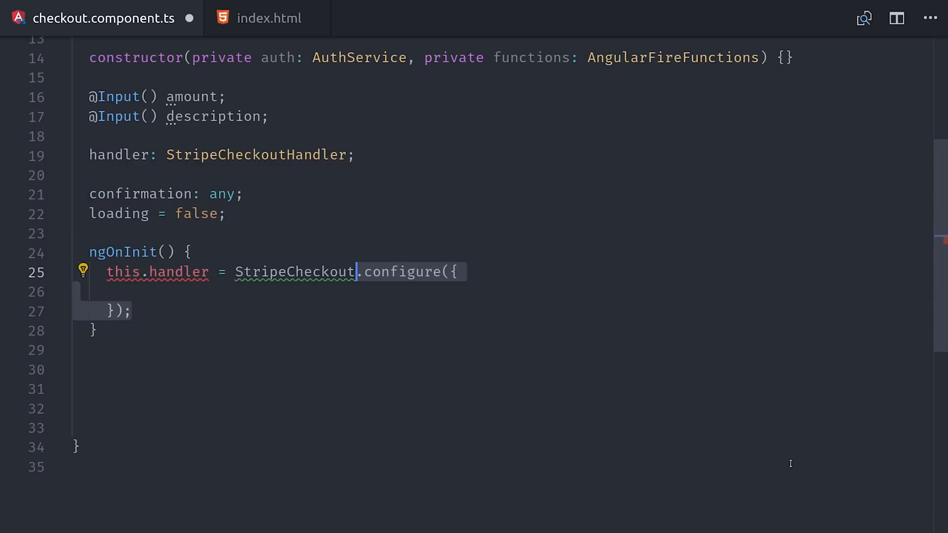
pyautogui.write("key: 'pk_test_your_key', image: 'some-image', locale: 'auto',")
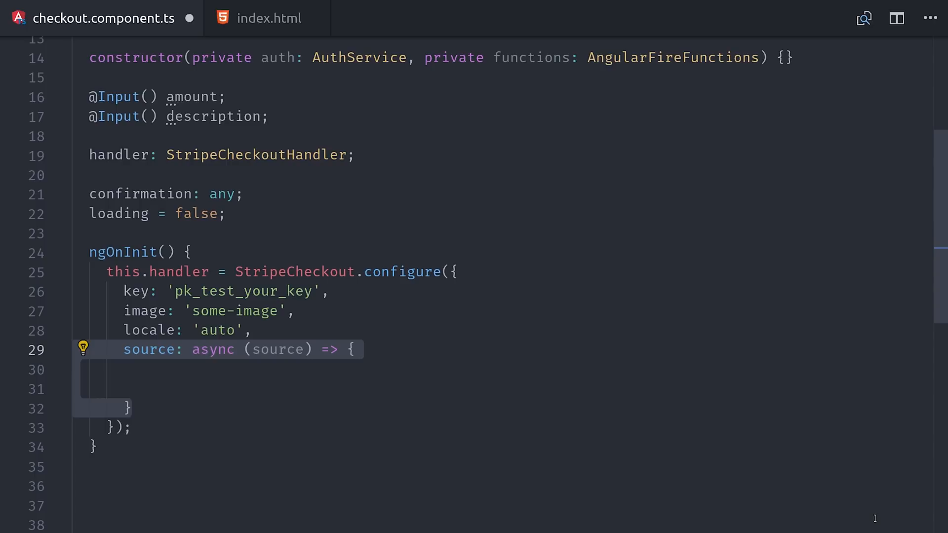
pyautogui.press('Return')
pyautogui.write('this.loading = true;')
pyautogui.press('Return')
pyautogui.write('const user = await this.auth.getUser();')
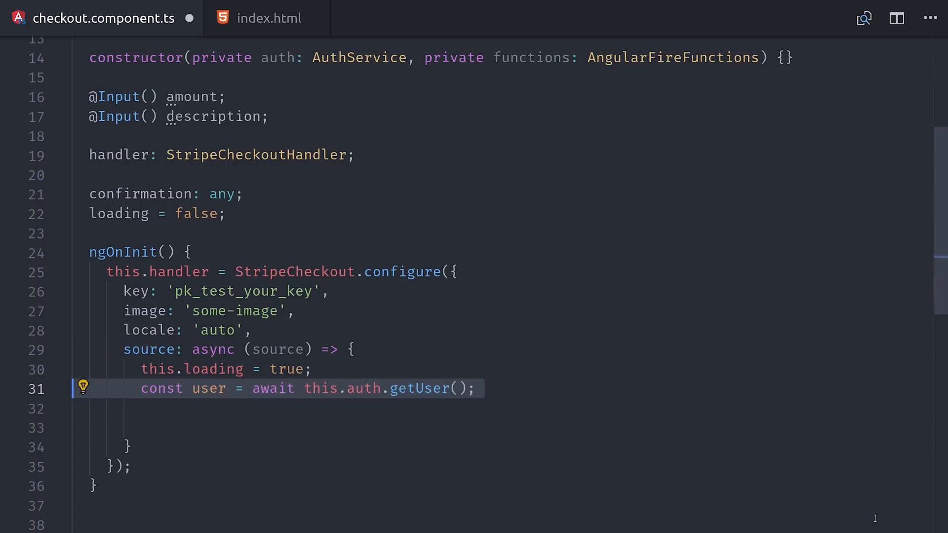
pyautogui.moveTo(938, 236); pyautogui.dragTo(833, 311)
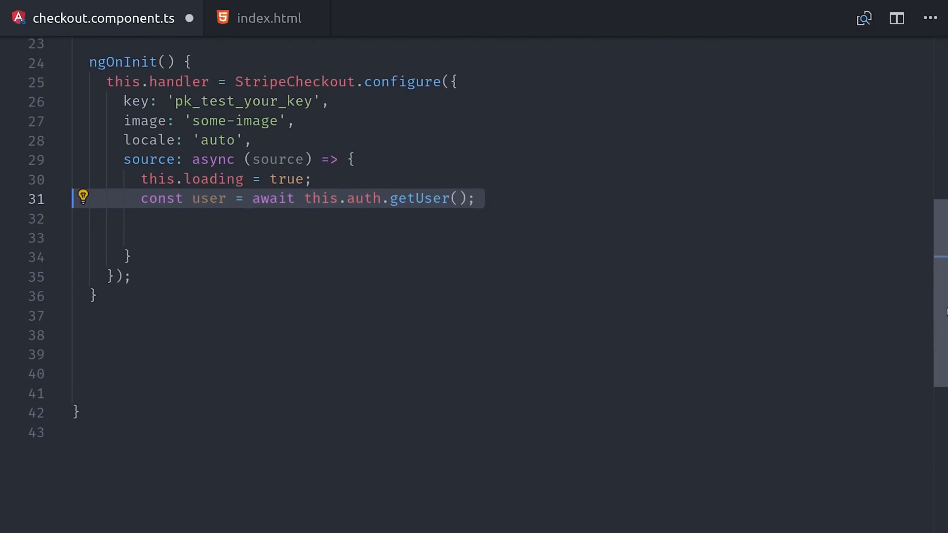
pyautogui.press('Return')
pyautogui.write('const fun = this.function')
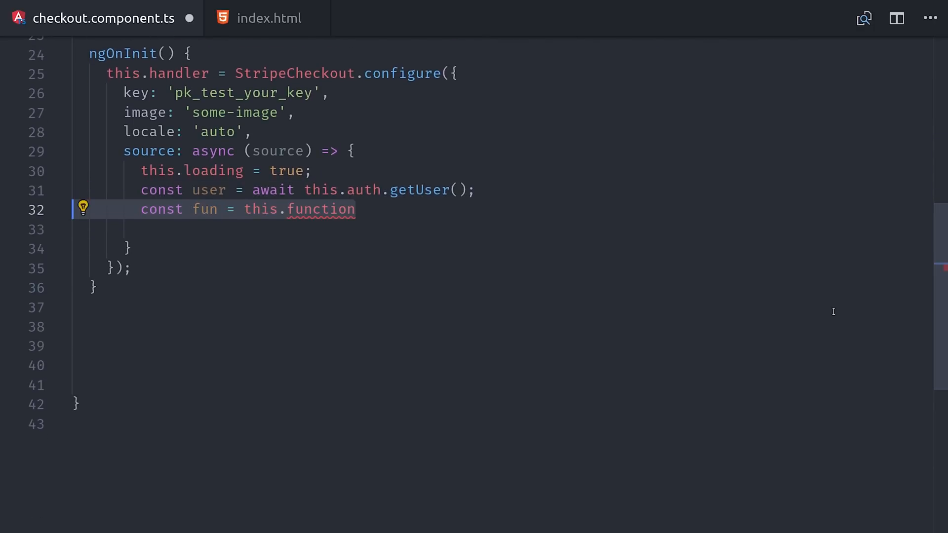
pyautogui.write('s.httpsCallable();')
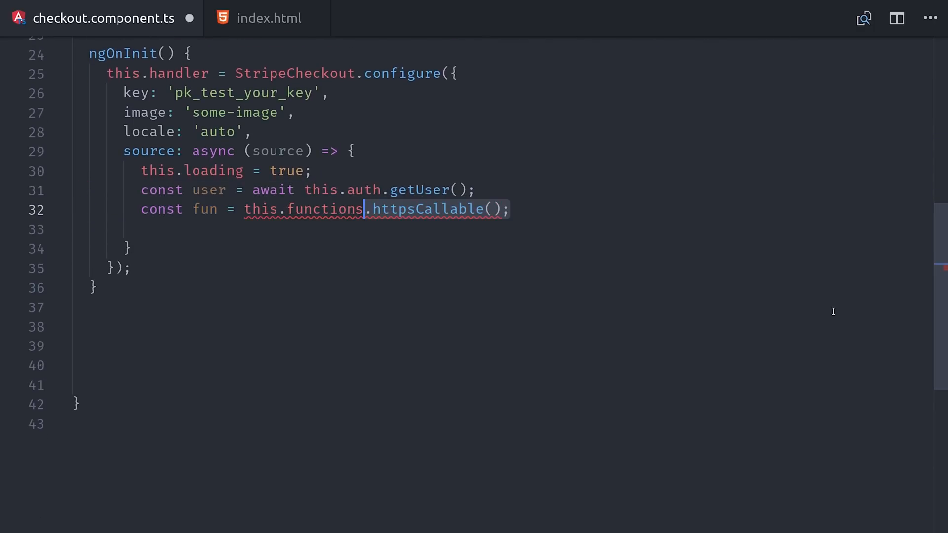
pyautogui.write("'stripeCreateCharge'")
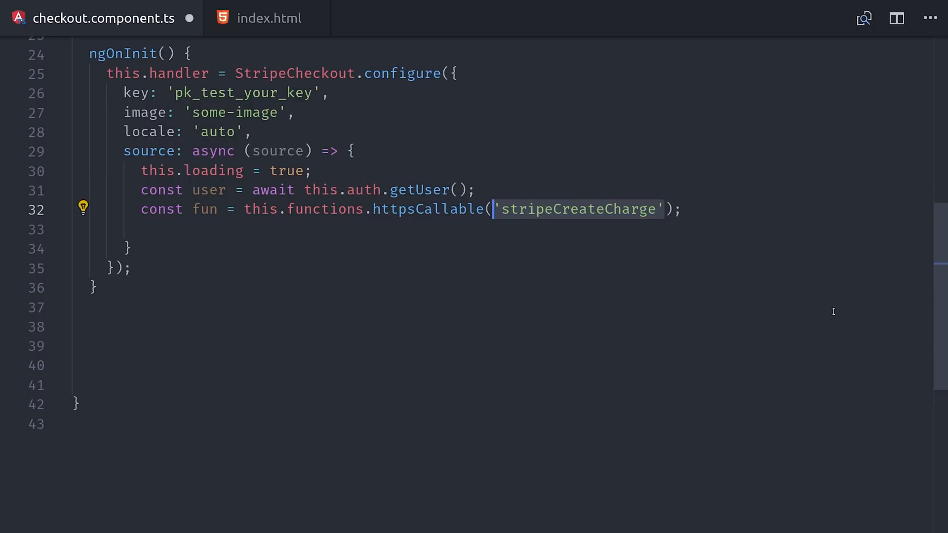
# Store the stripeCreateCharge result via toPromise, clear loading, and add a checkout method stub below ngOnInit.
pyautogui.hotkey('ctrl', 'Return')
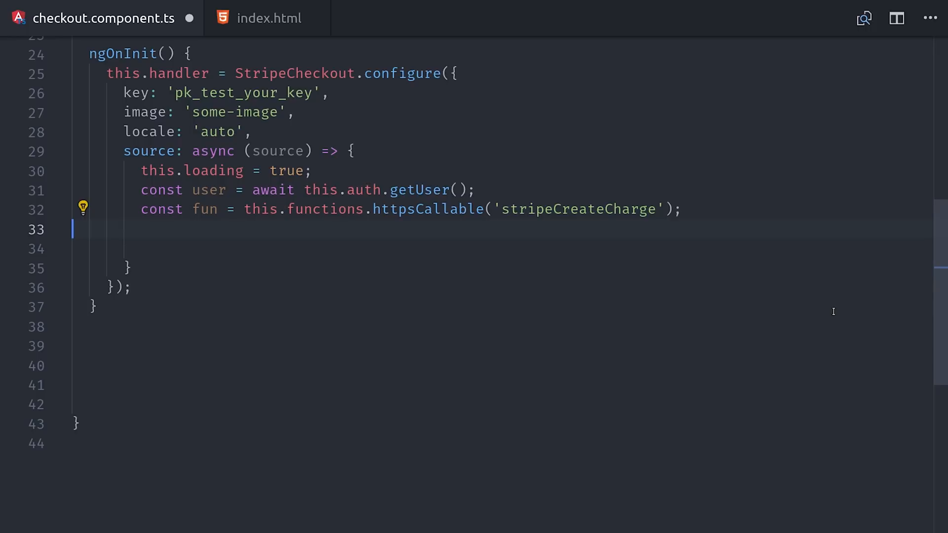
pyautogui.write('this.confirmation = await fun()')
pyautogui.press('End')
pyautogui.press('Left')
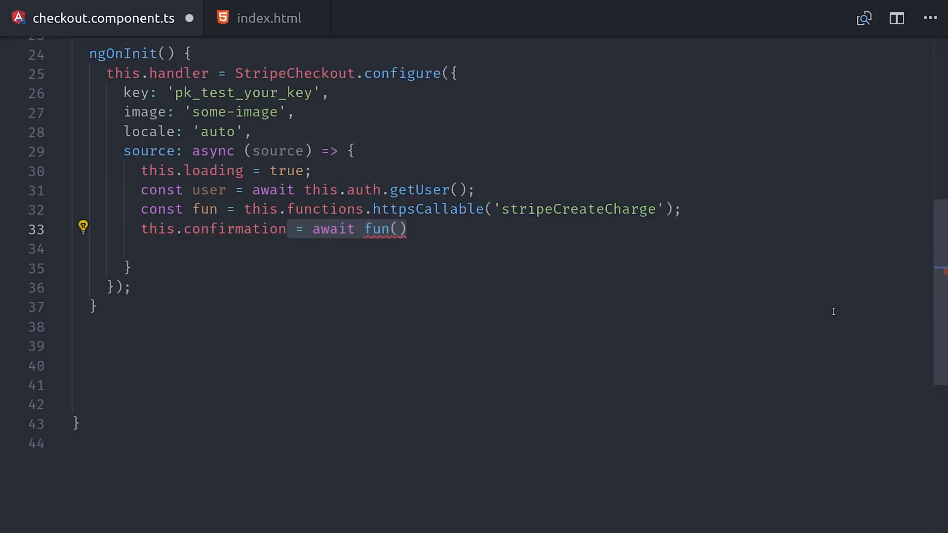
pyautogui.write('{ source: source.id')
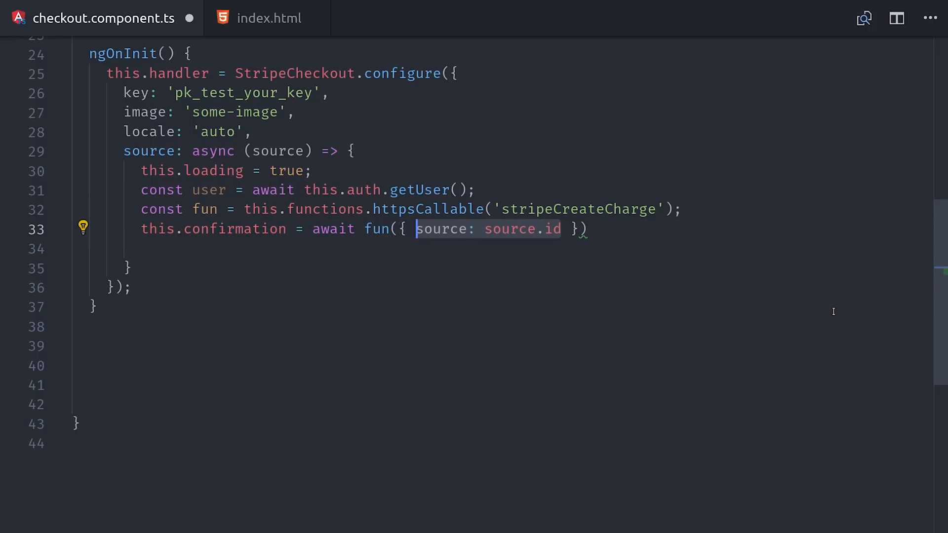
pyautogui.write(', uid: user.uid, amount: this.amount')
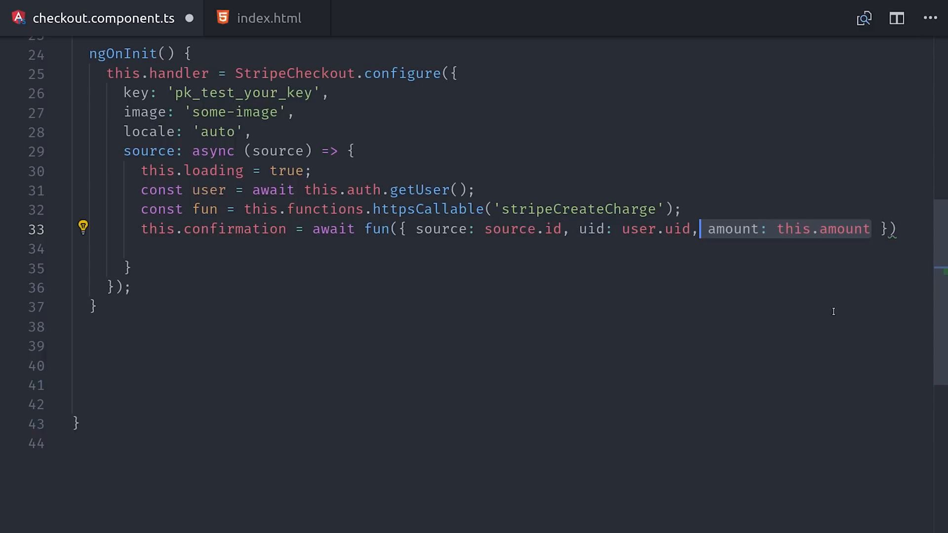
pyautogui.press('End')
pyautogui.write('.toPro')
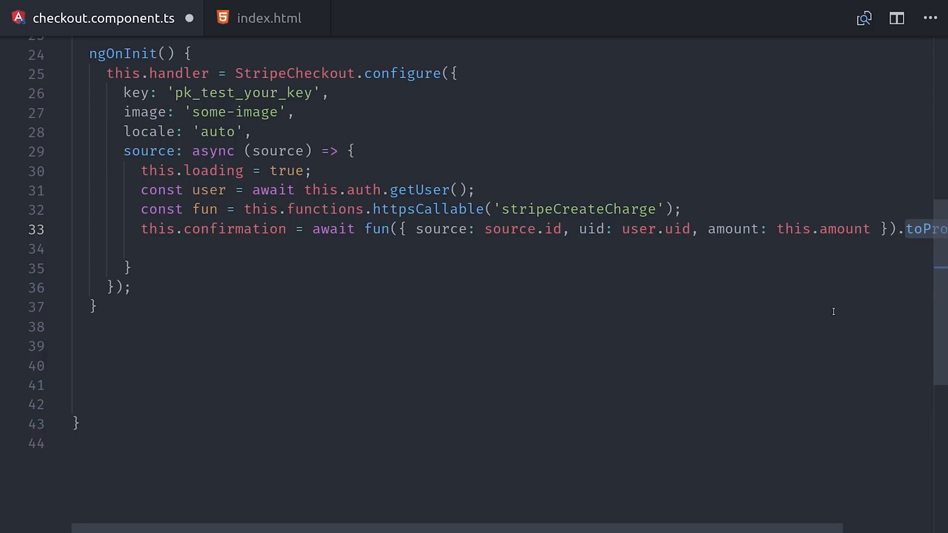
pyautogui.moveTo(899, 229); pyautogui.dragTo(946, 235)
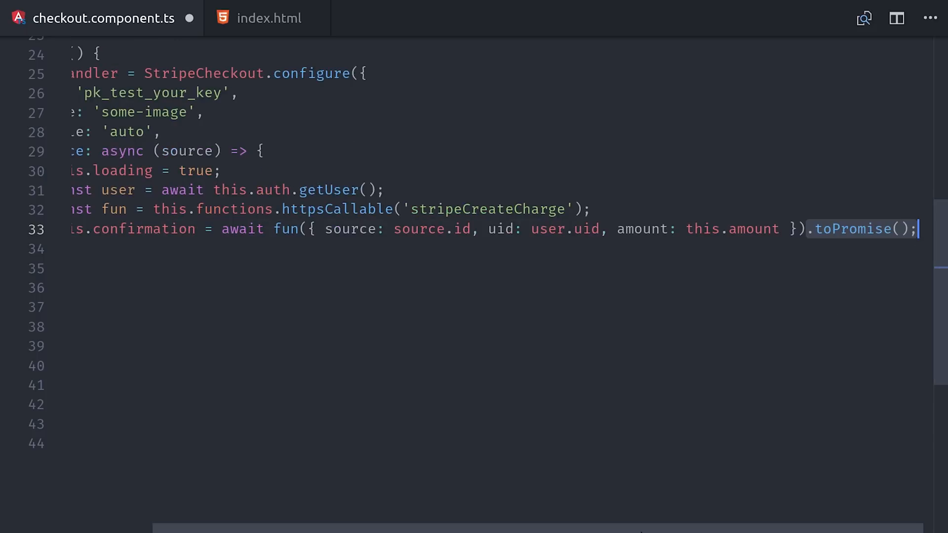
pyautogui.press('Down')
pyautogui.write('this.loading = false;')
pyautogui.write('// Open the checkout handler   async checkout(e) {              }')
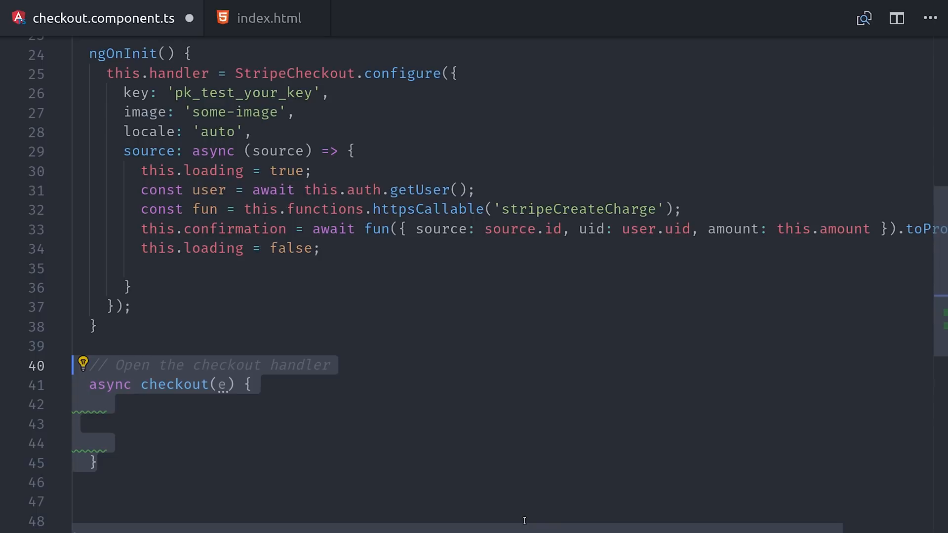
pyautogui.write('const user = await this.auth.getUser();')
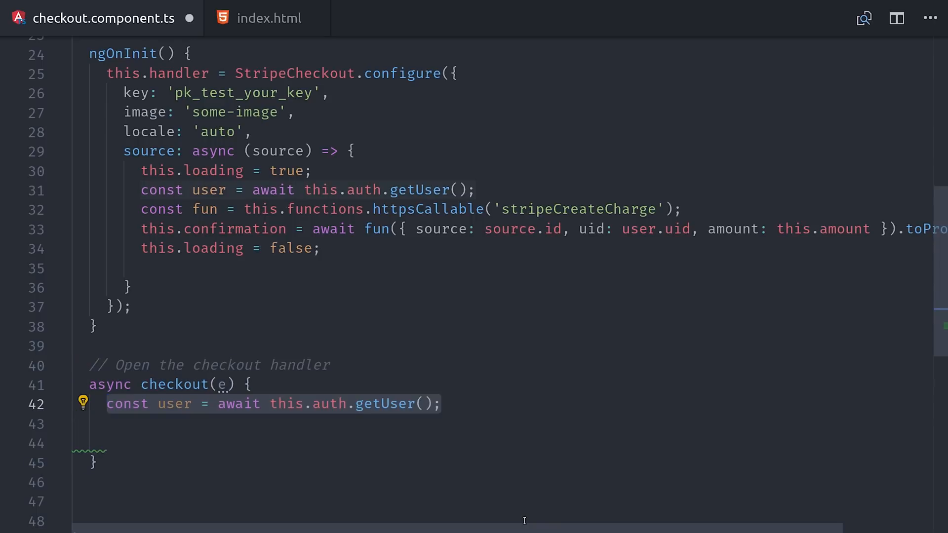
pyautogui.write("this.handler.open({ });name: 'Fireship Store',")
# Lay out the handler.open options with the Fireship Store name on its own line.
pyautogui.press('Return')
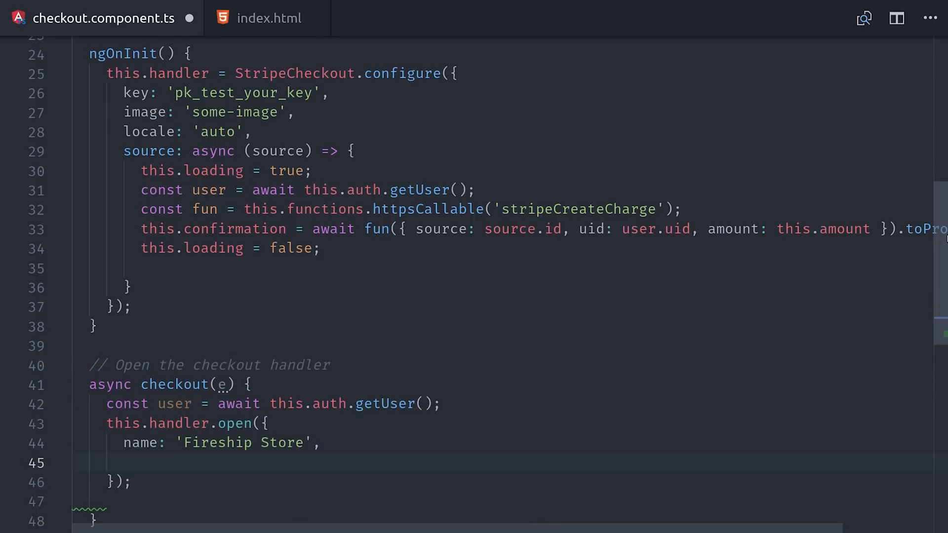
pyautogui.scroll(-5, 940, 333)
pyautogui.scroll(-1, 940, 333)
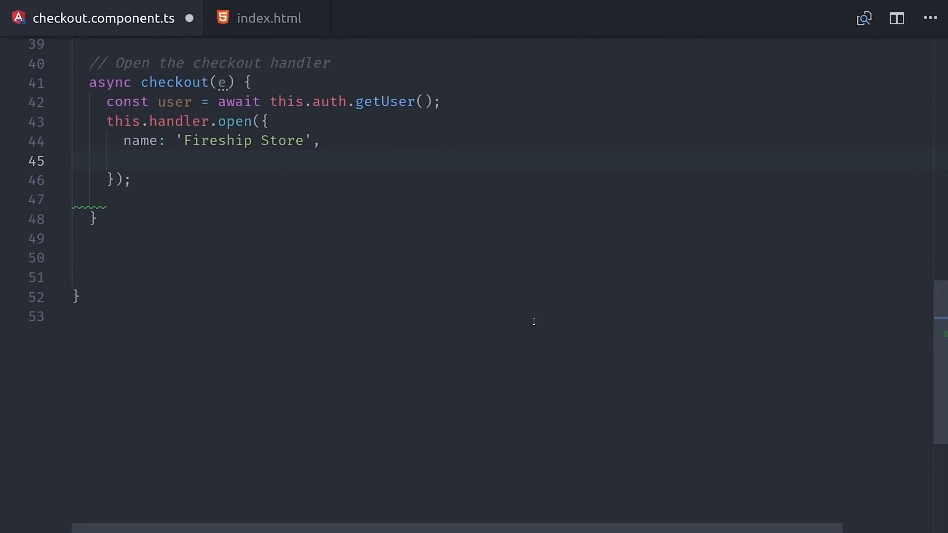
pyautogui.write('description: this.description, amount: this.amount, email: user.email,')
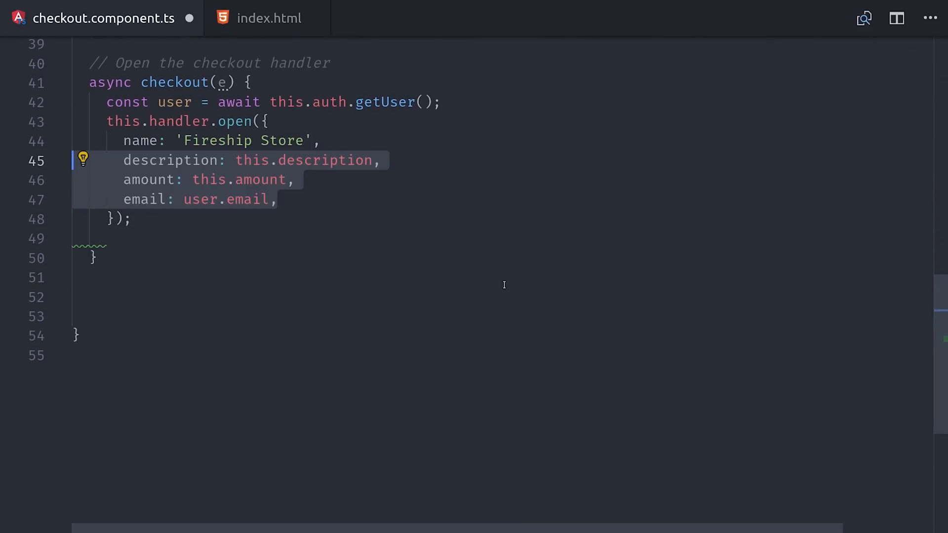
pyautogui.write('e.preventDefault();')
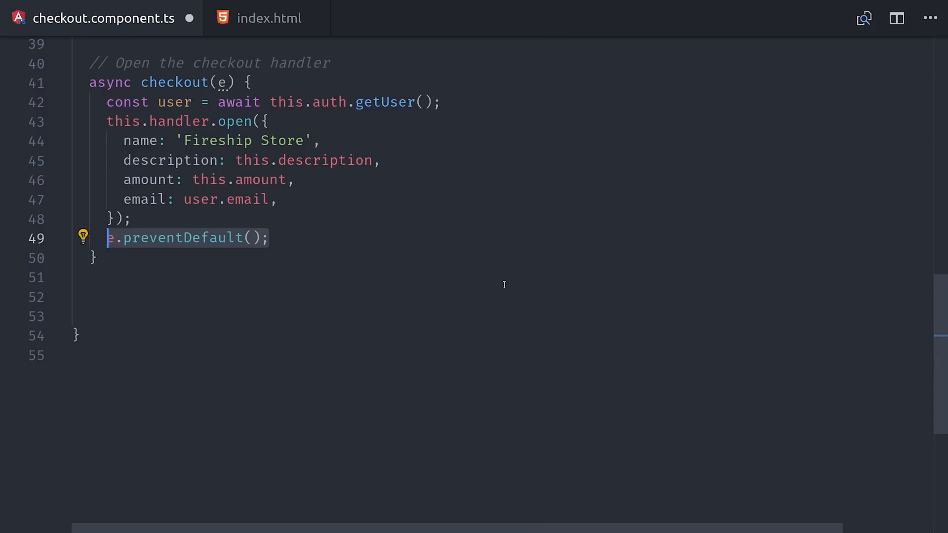
pyautogui.write("// Close on navigate @HostListener('window:popstate') onPopstate() {  }")
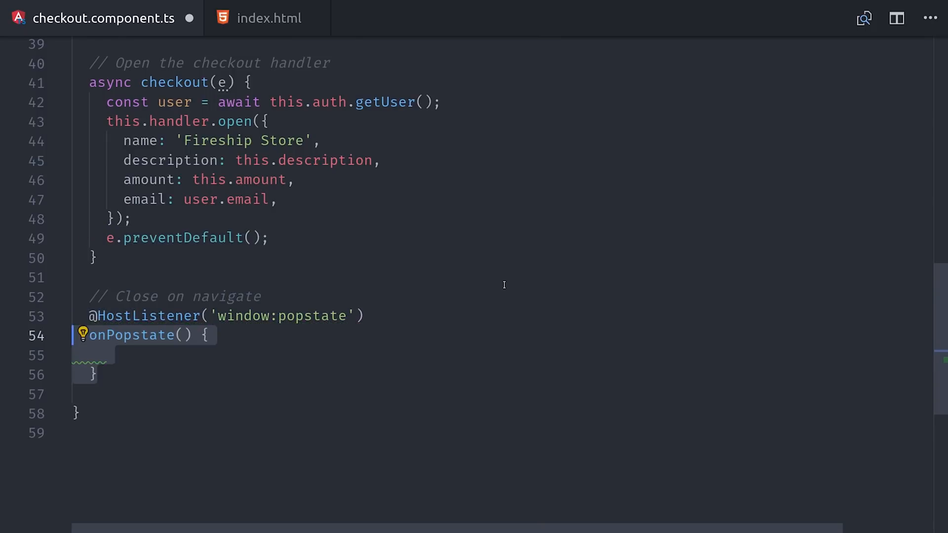
pyautogui.write('this.handler.close();')
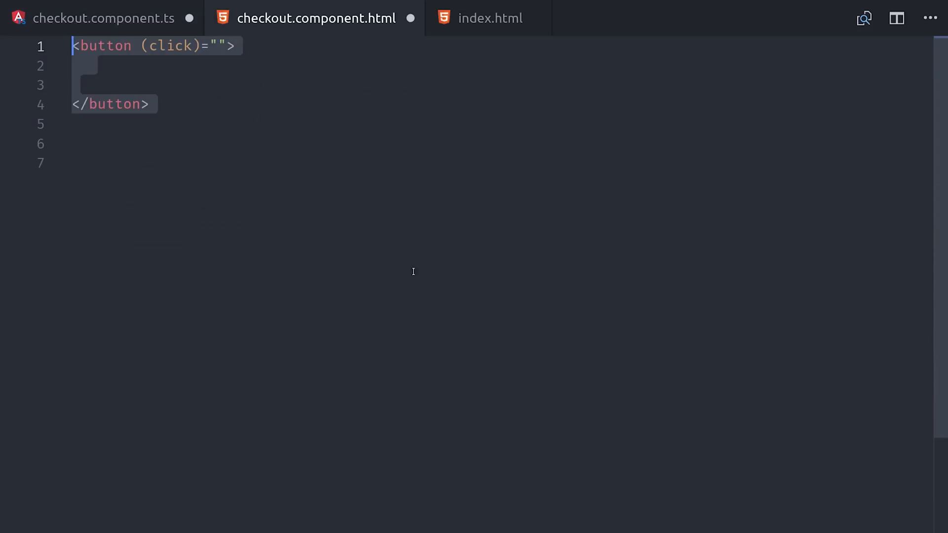
pyautogui.write('checkout($event)')
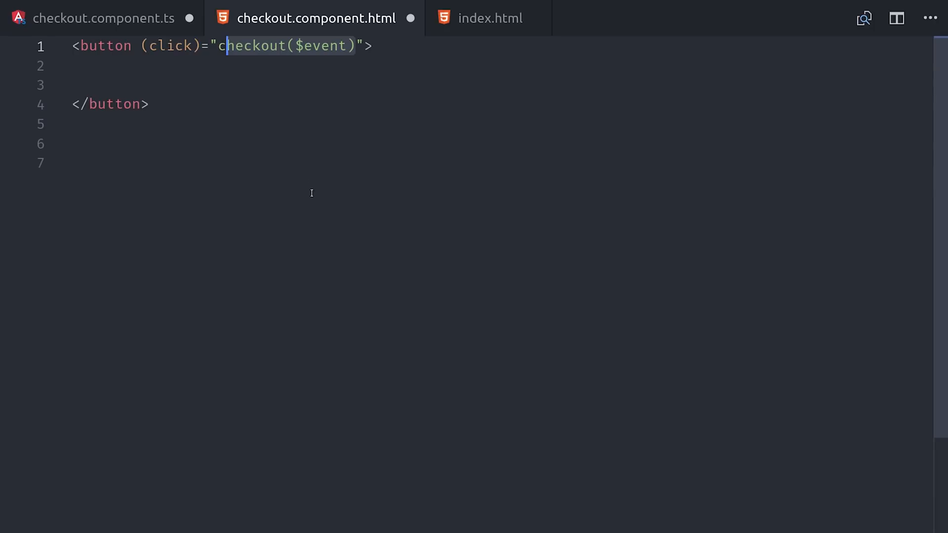
# Put the 'Buy for ${{ amount / 100 }}.00' label inside the button and add a line for the JSON confirmation.
pyautogui.press('Down')
pyautogui.press('Return')
pyautogui.write('Buy for ')
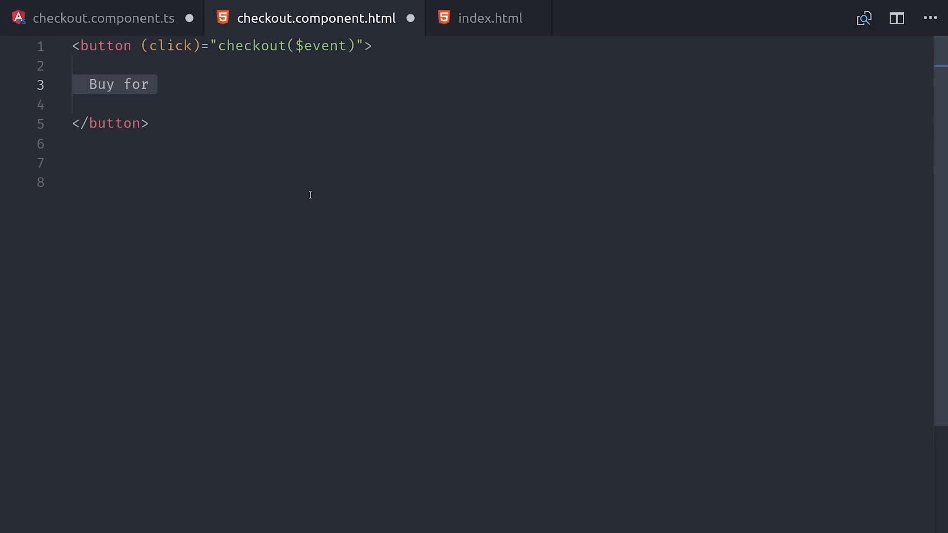
pyautogui.write('${{ }}')
pyautogui.write('amount / 100 ')
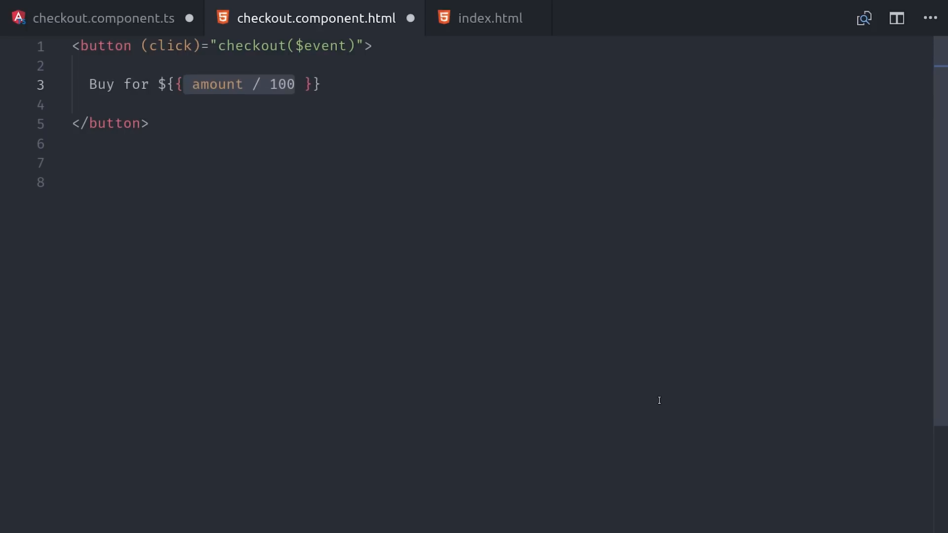
pyautogui.write('.00')
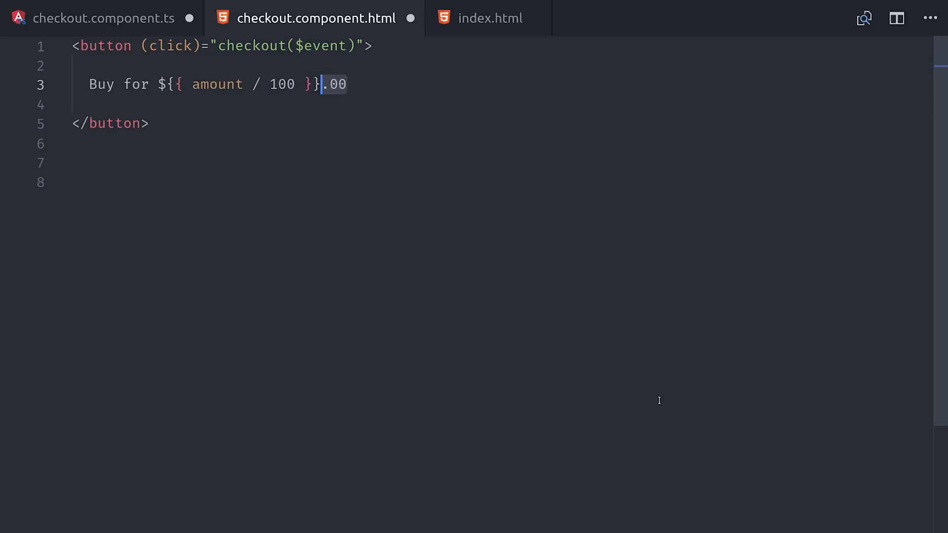
pyautogui.write('<hr>')
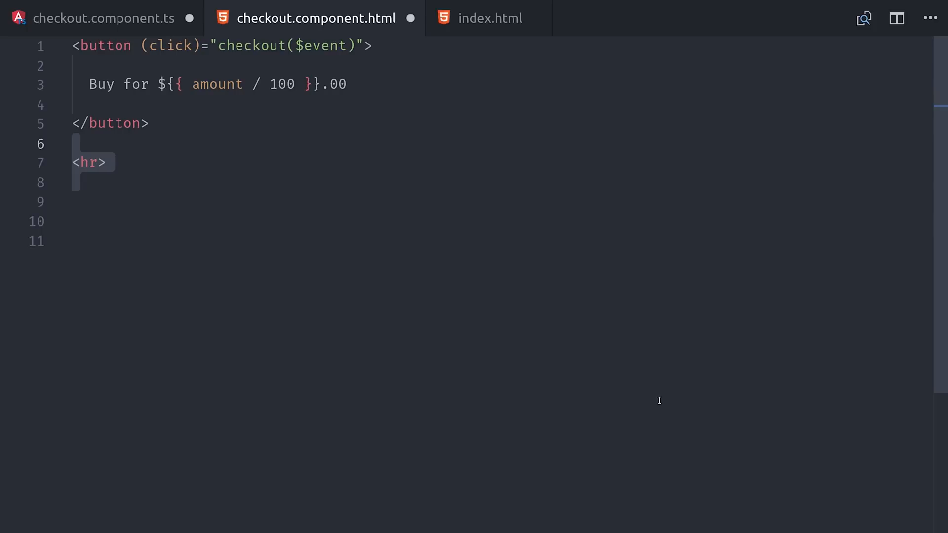
pyautogui.write('<div *ngIf="loading"></div>')
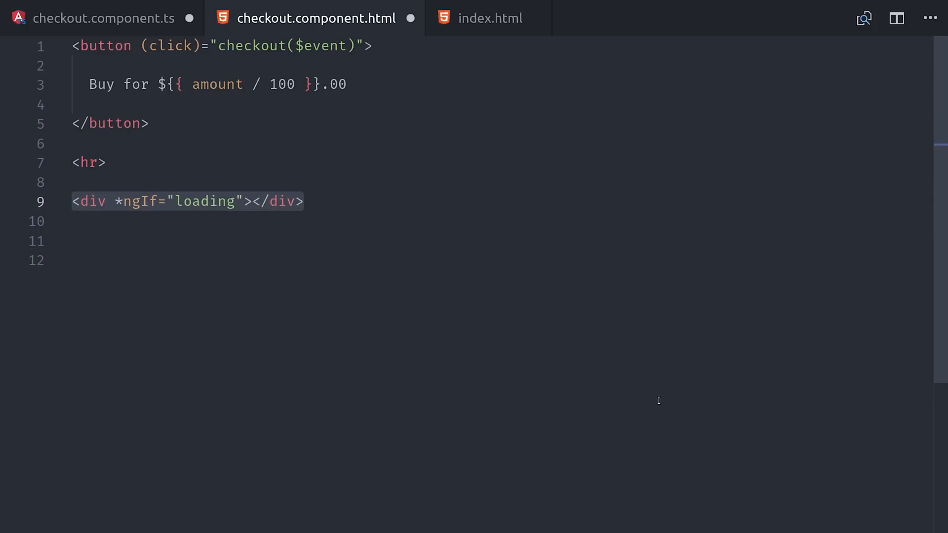
pyautogui.write('Loading....')
pyautogui.press('Return')
pyautogui.write('<pre *ngIf="confirmation"></pre>{{ confirmation | json }}')
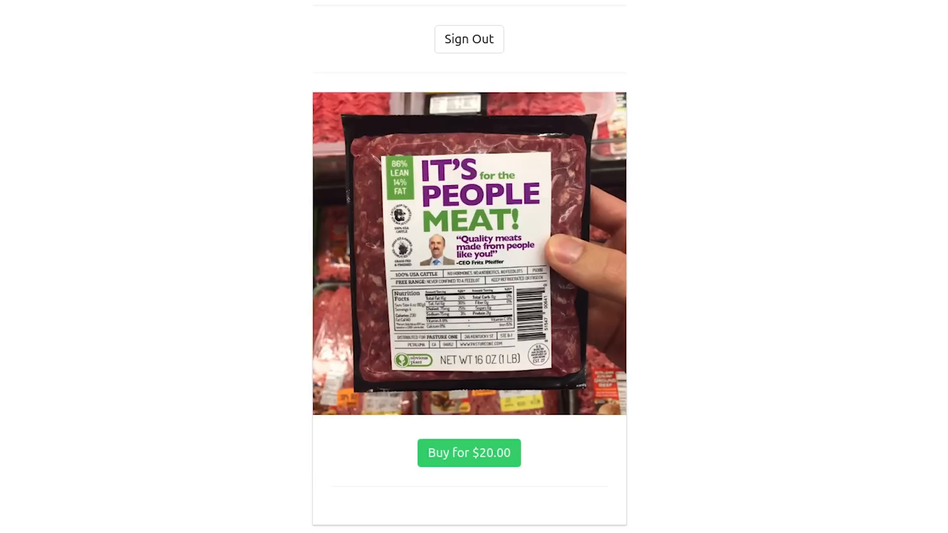
# Buy People Meat for $20.00 with the 4242 test card, expiry 02/42 and a three-digit CVC.
pyautogui.click(504, 452)
pyautogui.write('4')
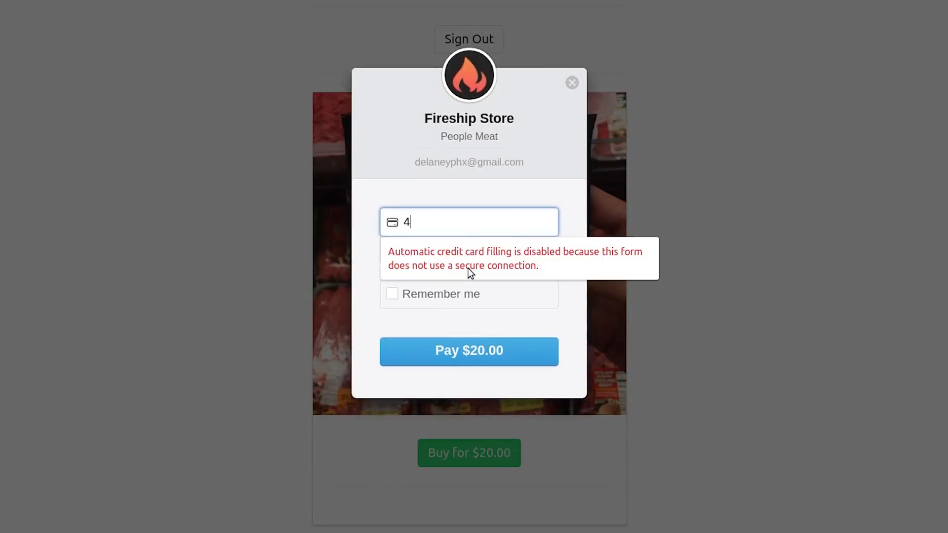
pyautogui.write('242 4242 4242 42')
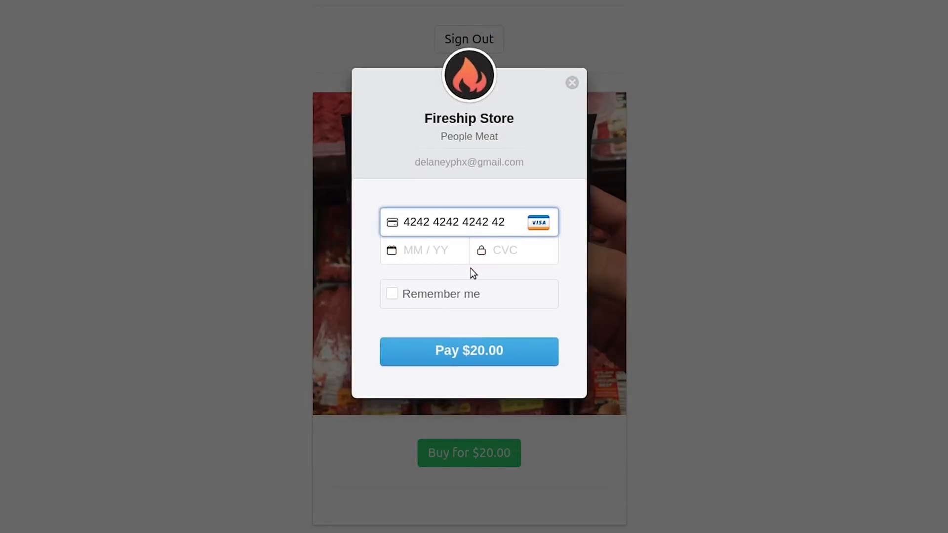
pyautogui.write('4202422424')
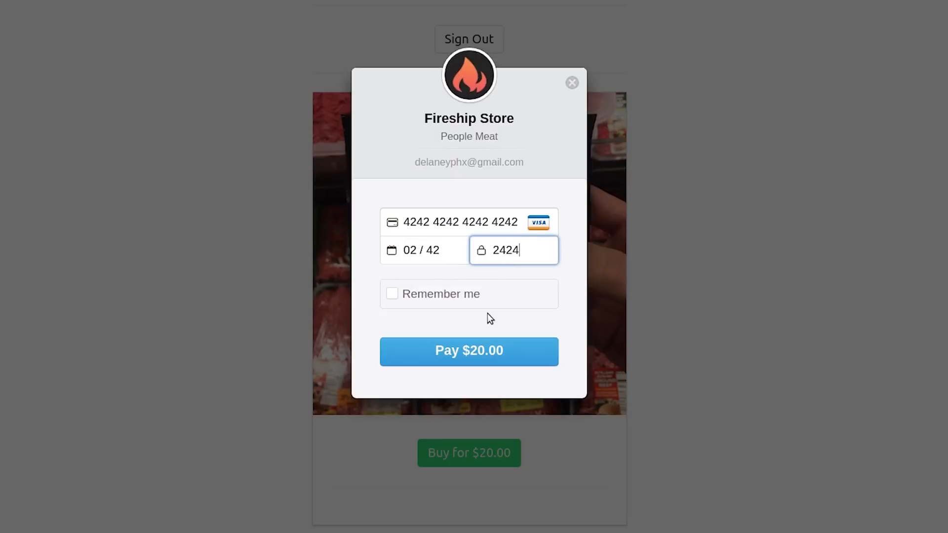
pyautogui.press('BackSpace')
pyautogui.click(503, 352)
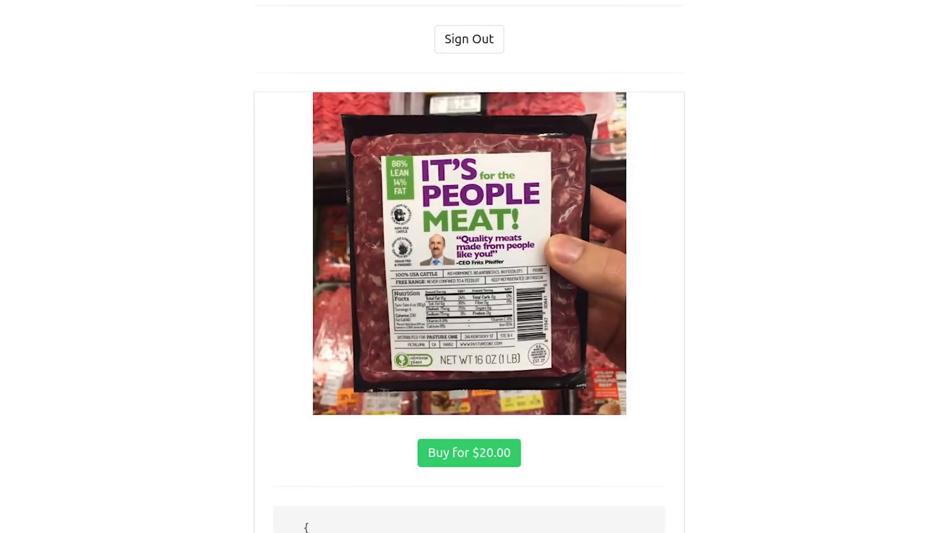
pyautogui.scroll(-4, 475, 296)
pyautogui.scroll(-3, 475, 297)
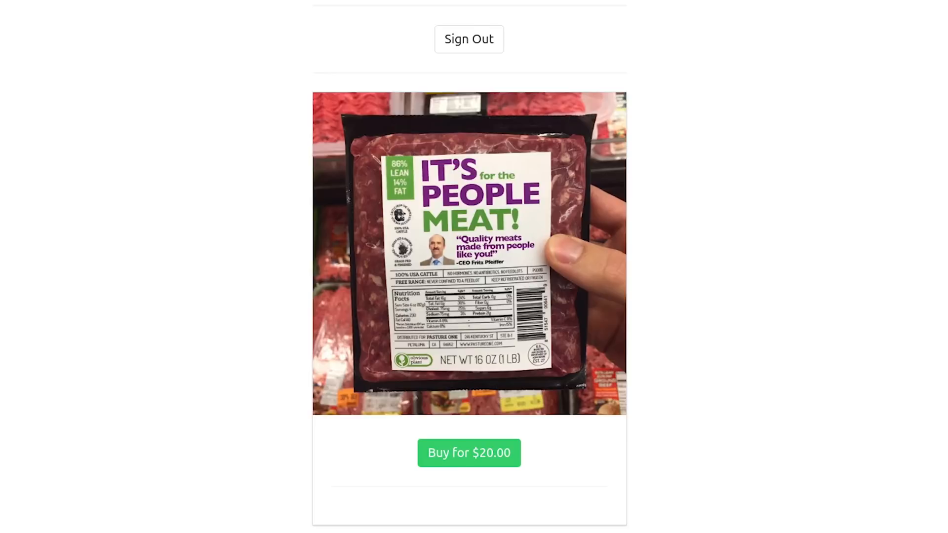
# Repeat the $20 People Meat purchase with the same test card.
pyautogui.click(508, 450)
pyautogui.write('42')
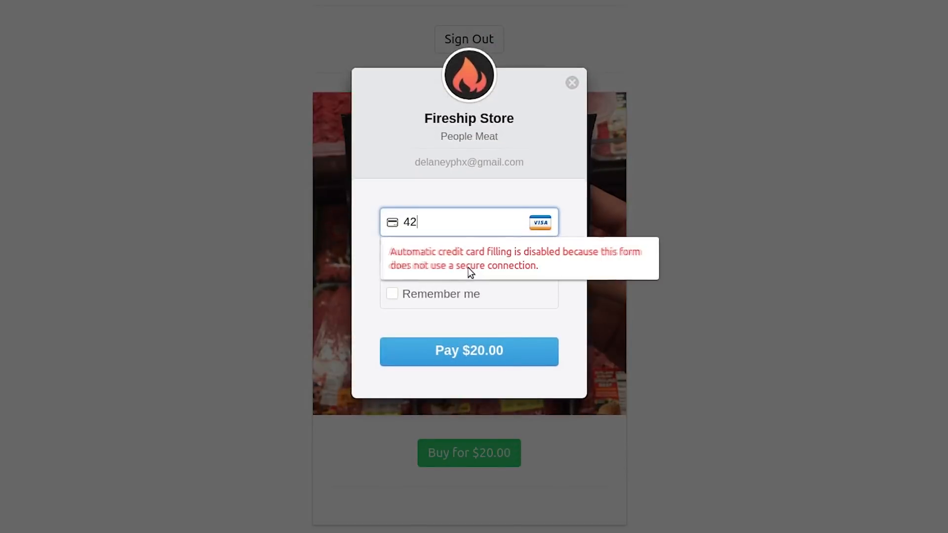
pyautogui.write('42424242424242')
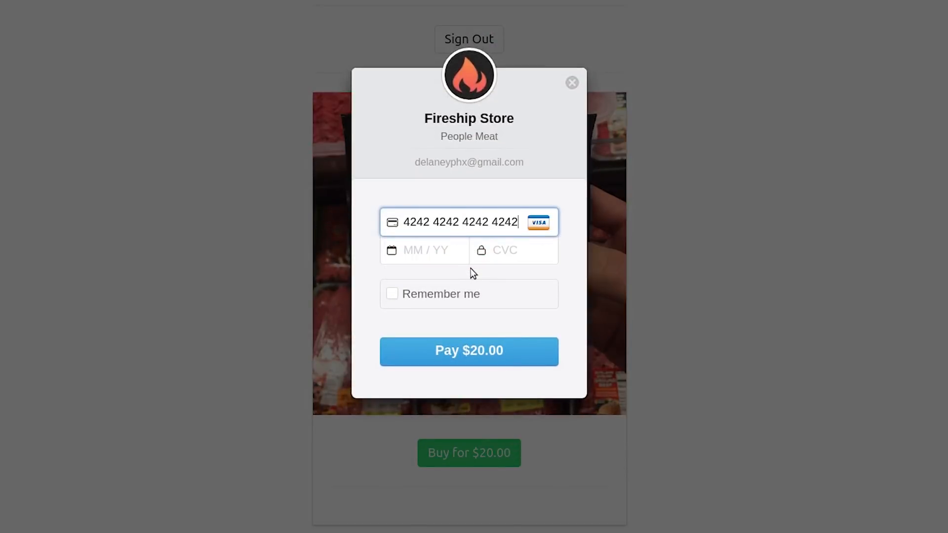
pyautogui.write('0242')
pyautogui.write('4')
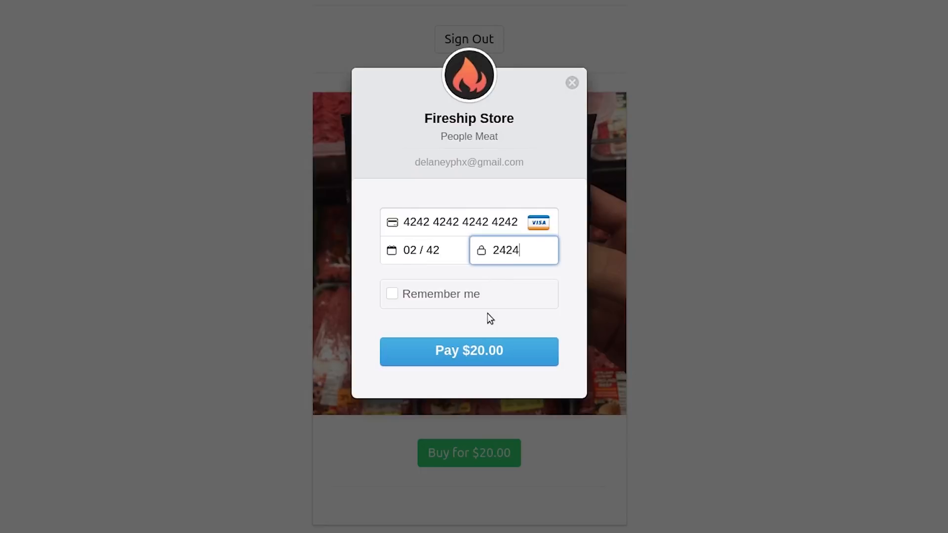
pyautogui.press('BackSpace')
pyautogui.click(492, 347)
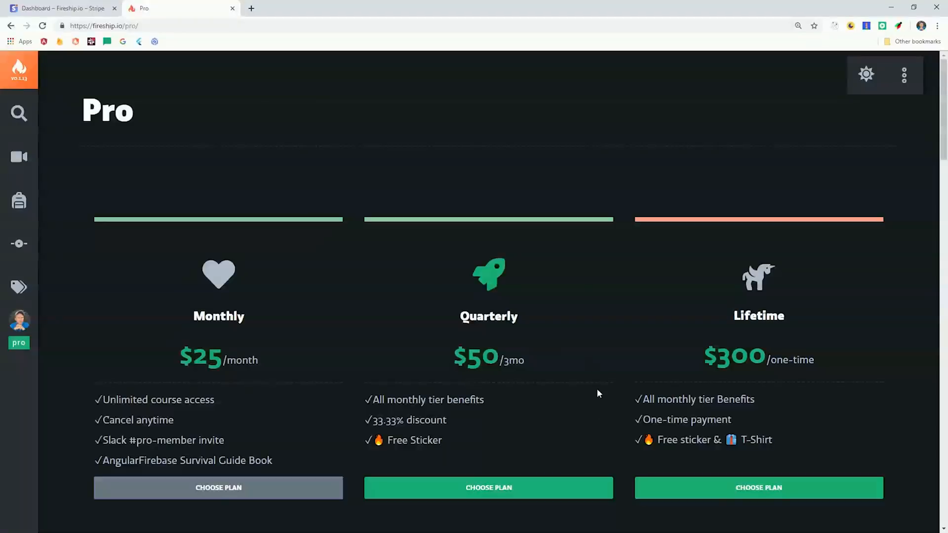
# Choose the Quarterly plan and fill the Stripe card field with the 4242 test card and 04/24 expiry.
pyautogui.click(548, 489)
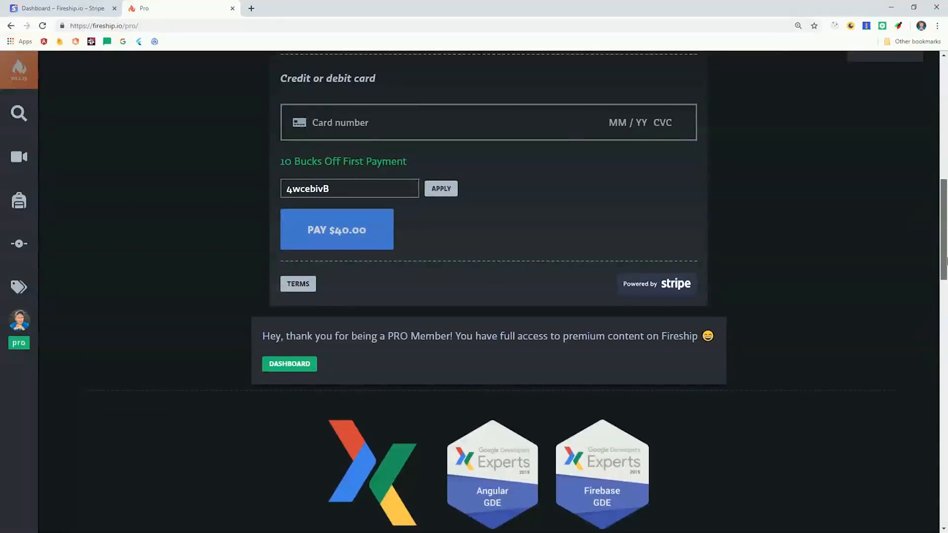
pyautogui.tripleClick(454, 126)
pyautogui.write('4242')
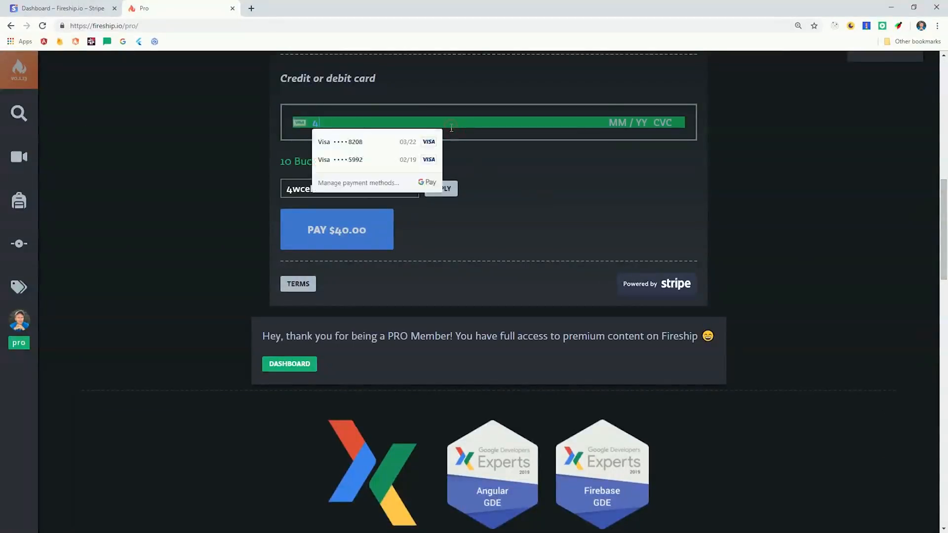
pyautogui.click(519, 175)
pyautogui.click(430, 130)
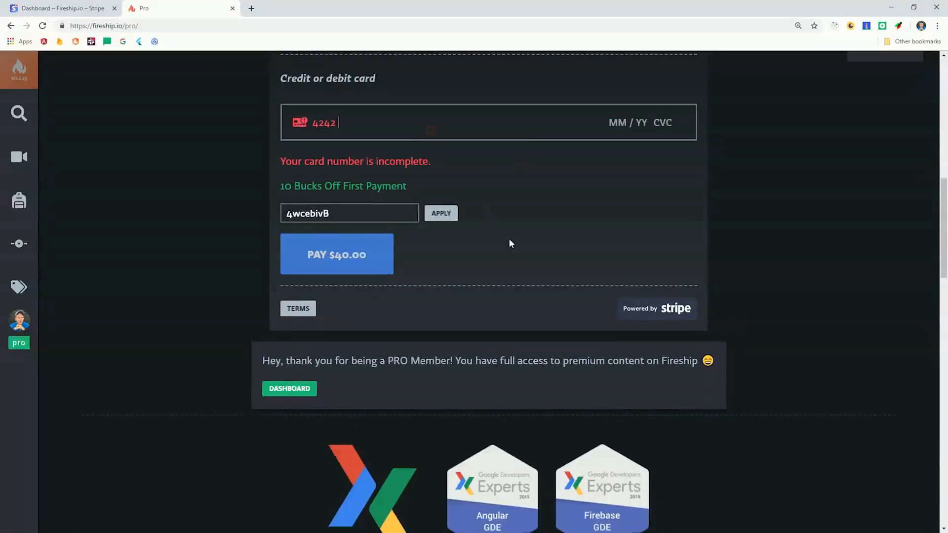
pyautogui.write('424242424')
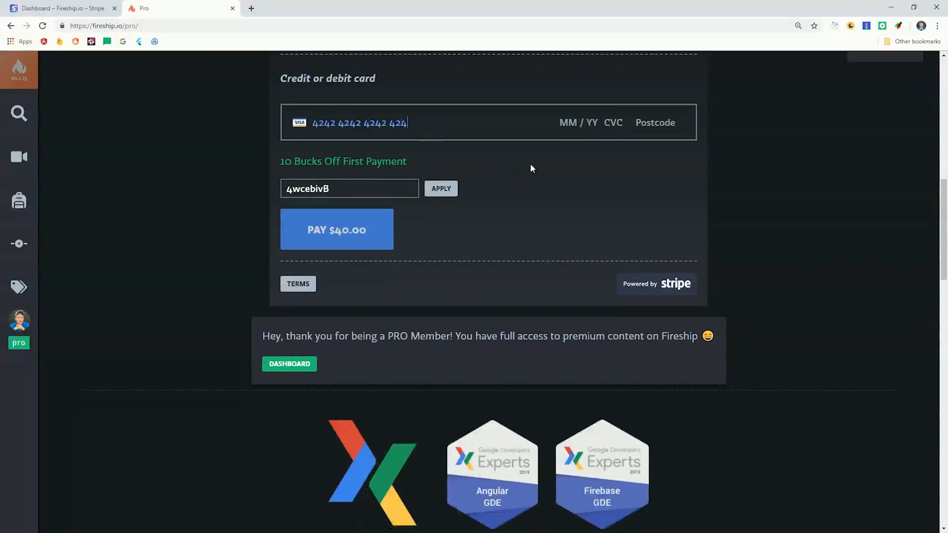
pyautogui.write('242424242422424')
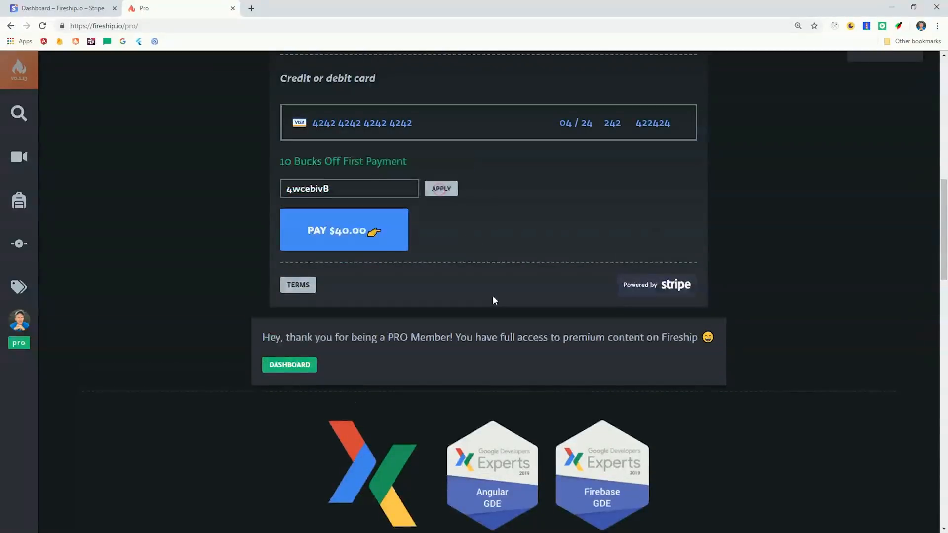
pyautogui.moveTo(356, 188); pyautogui.dragTo(268, 187)
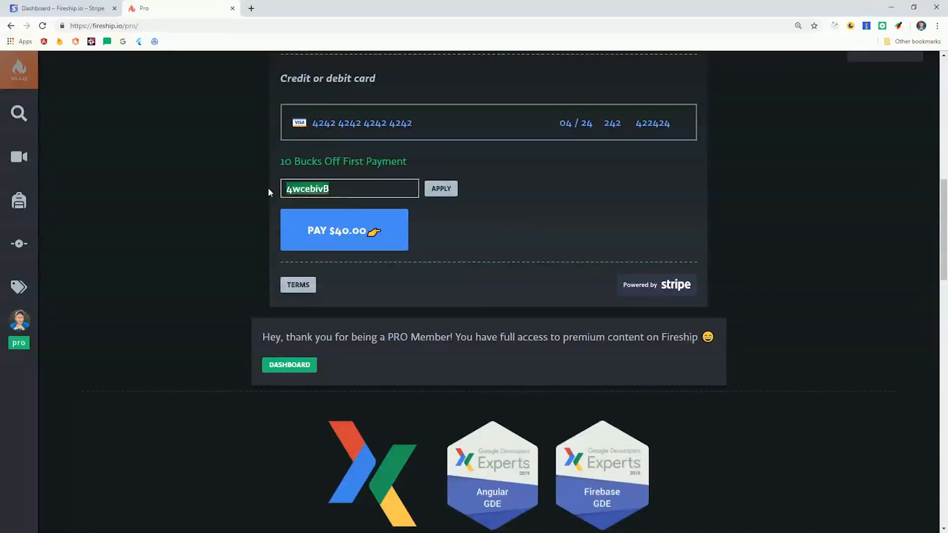
pyautogui.click(499, 231)
# Toggle the site to the light theme, then move to elements.component.ts below the Stripe declaration.
pyautogui.click(867, 76)
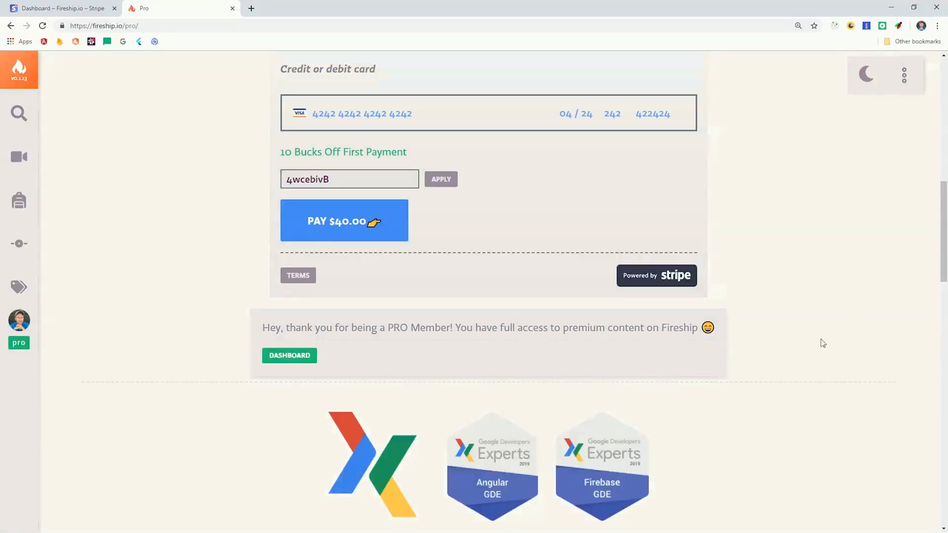
pyautogui.click(870, 80)
pyautogui.click(871, 81)
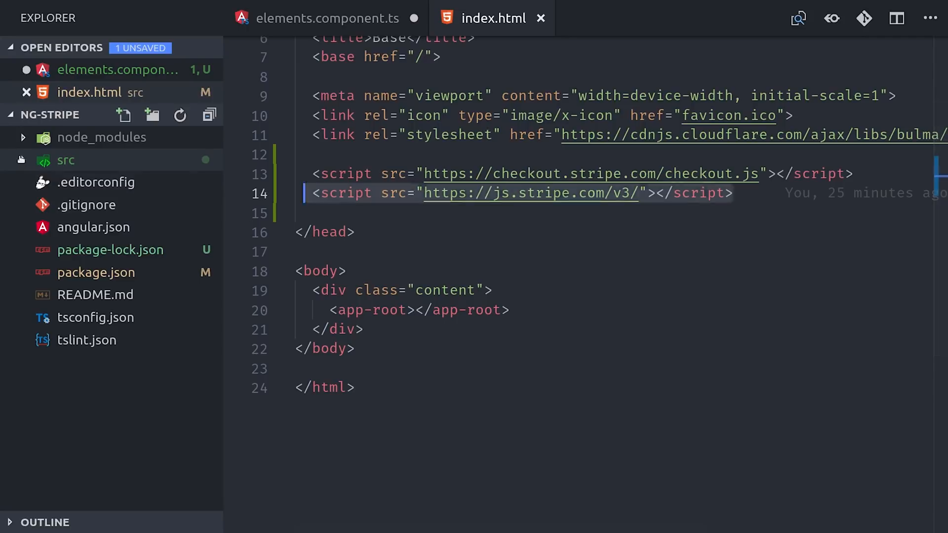
pyautogui.click(23, 161)
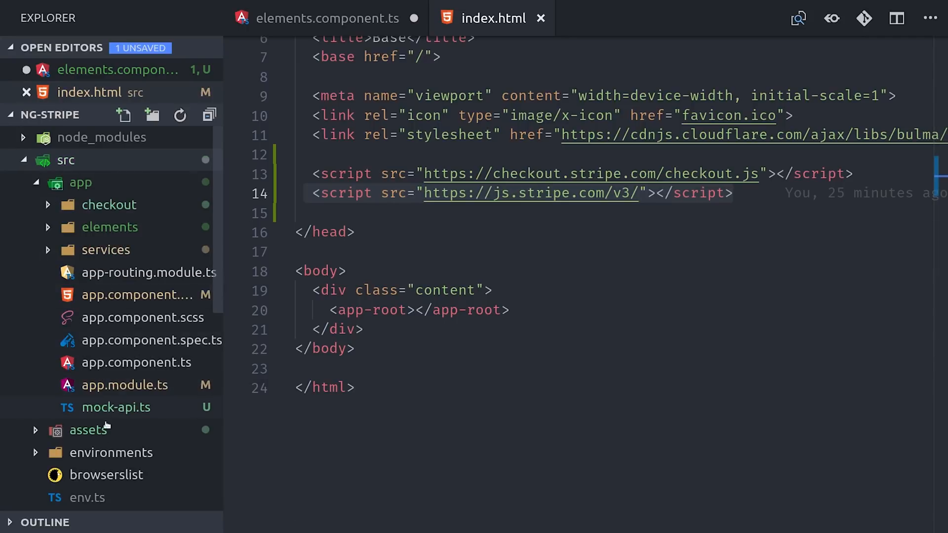
pyautogui.scroll(-5, 149, 333)
pyautogui.scroll(-1, 141, 326)
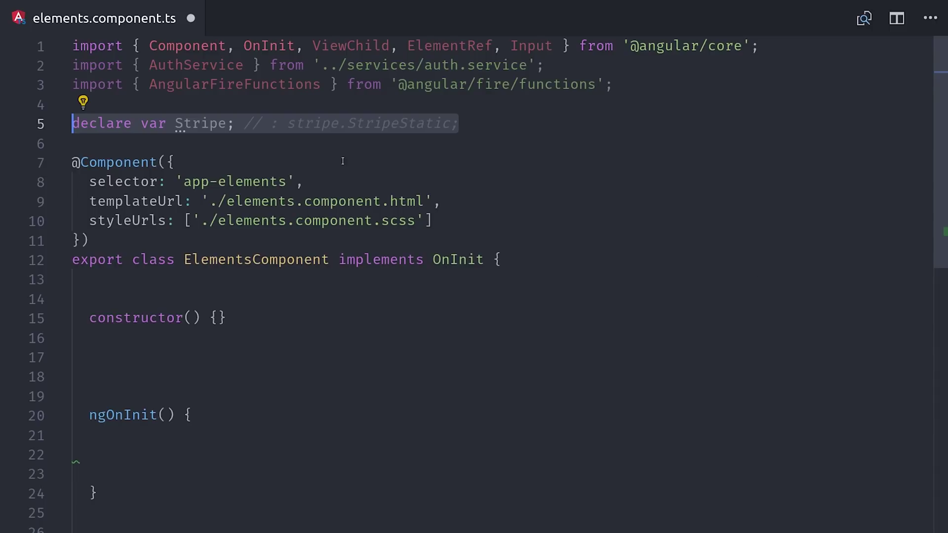
pyautogui.click(279, 137)
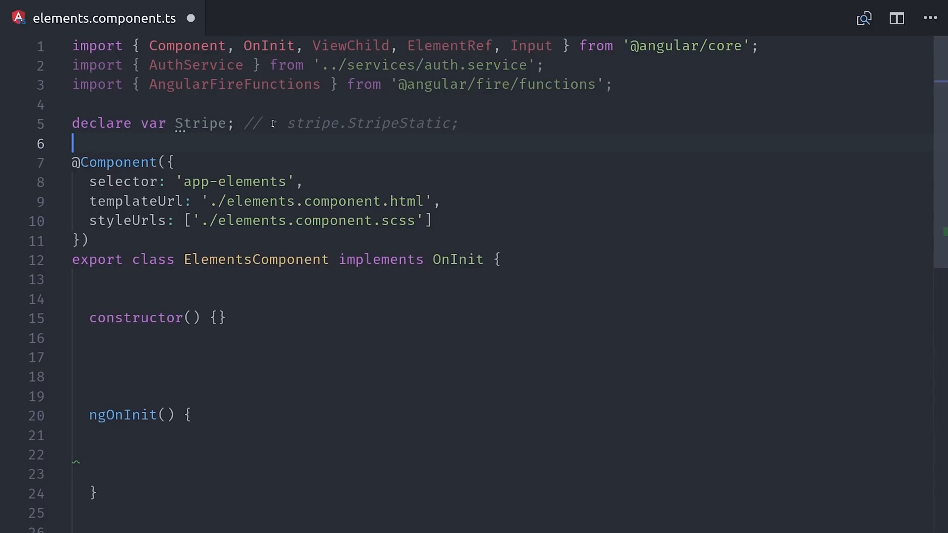
# Type Stripe as stripe.StripeStatic and add stripe and card properties below cardElement.
pyautogui.moveTo(272, 123); pyautogui.dragTo(227, 123)
pyautogui.write(':')
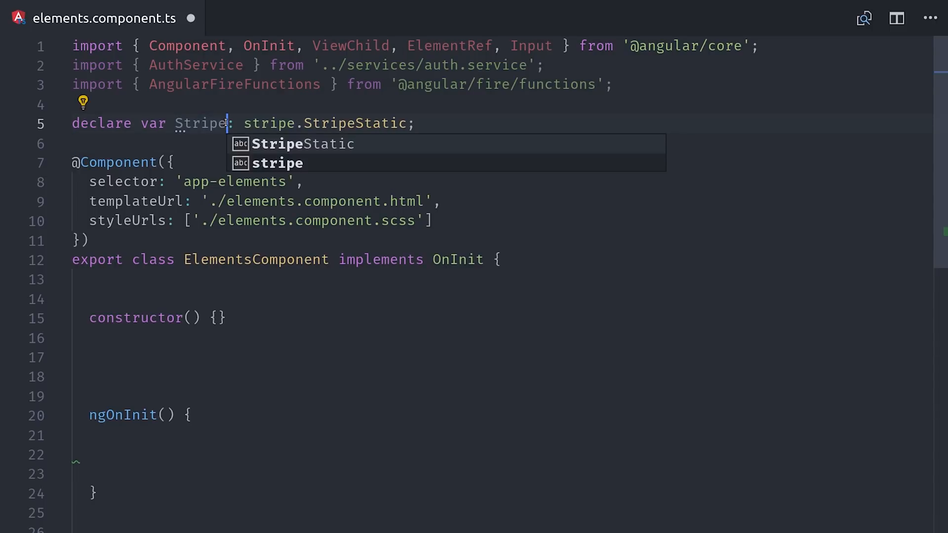
pyautogui.click(427, 338)
pyautogui.moveTo(355, 123)
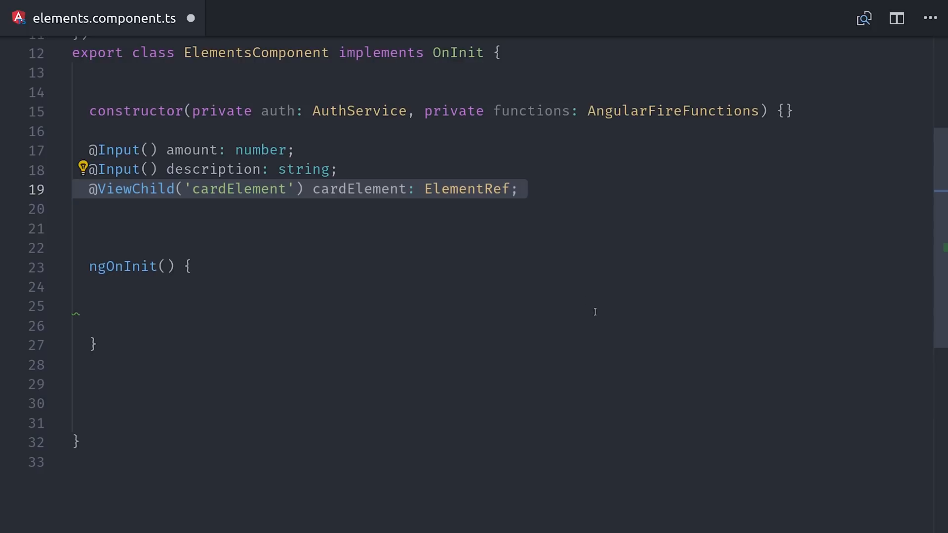
pyautogui.hotkey('ctrl', 'z')
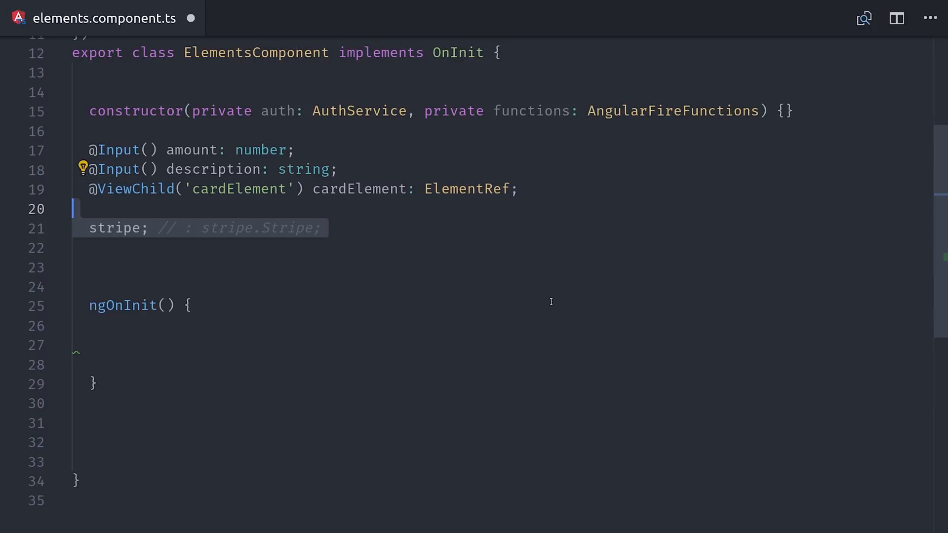
pyautogui.hotkey('ctrl', 'z')
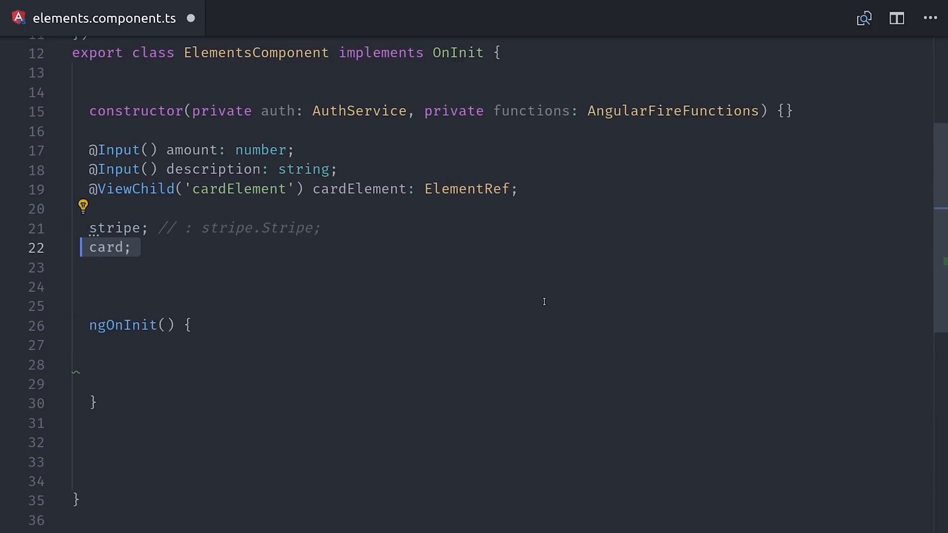
# Add cardErrors, loading = false and confirmation, and begin assigning this.stripe in ngOnInit.
pyautogui.hotkey('ctrl', 'z')
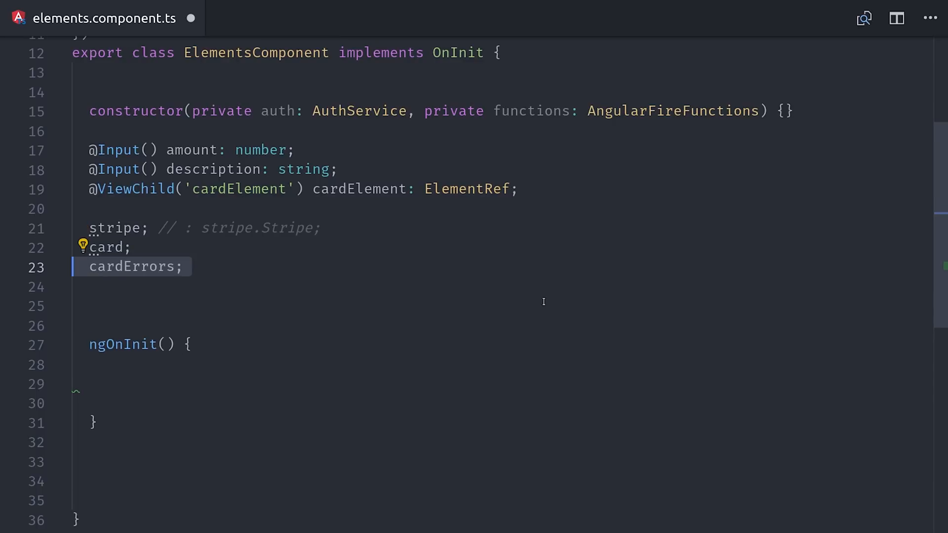
pyautogui.hotkey('ctrl', 'z')
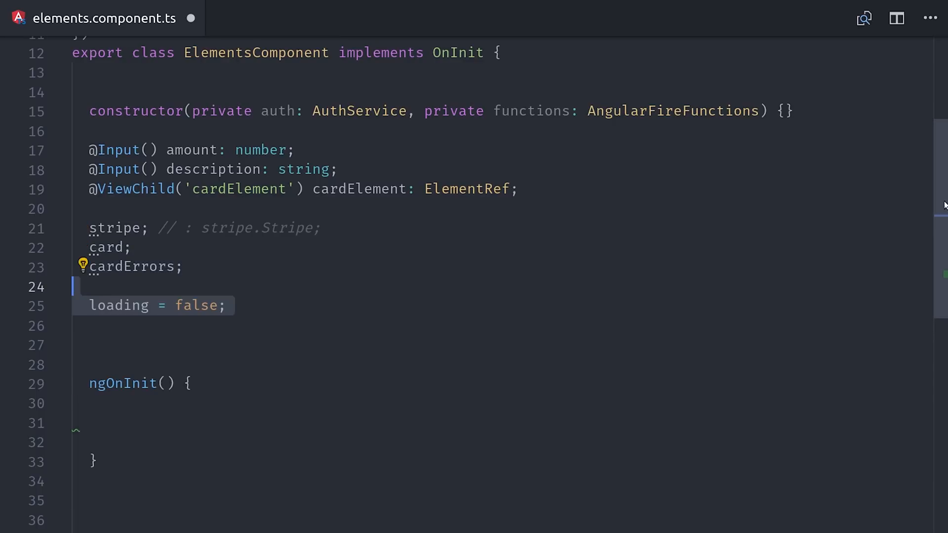
pyautogui.moveTo(946, 205); pyautogui.dragTo(942, 228)
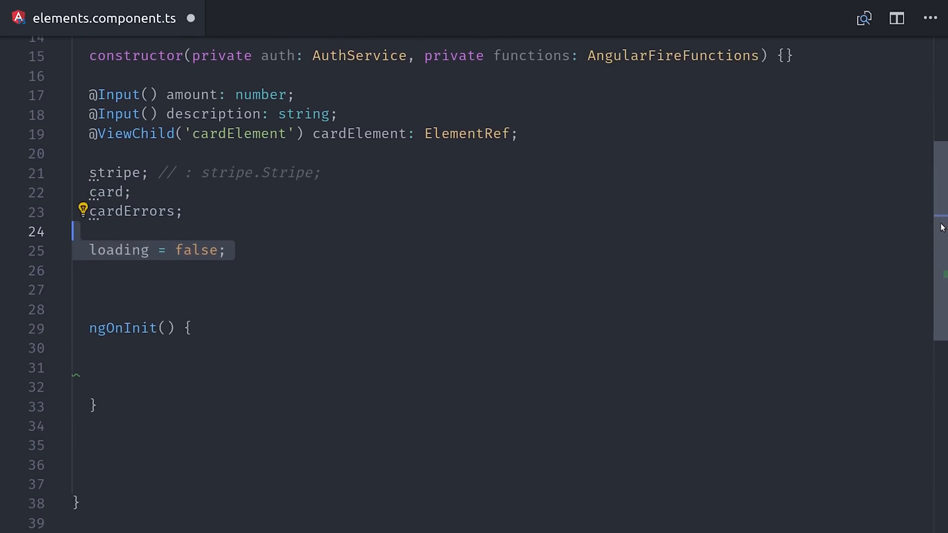
pyautogui.hotkey('ctrl', 'z')
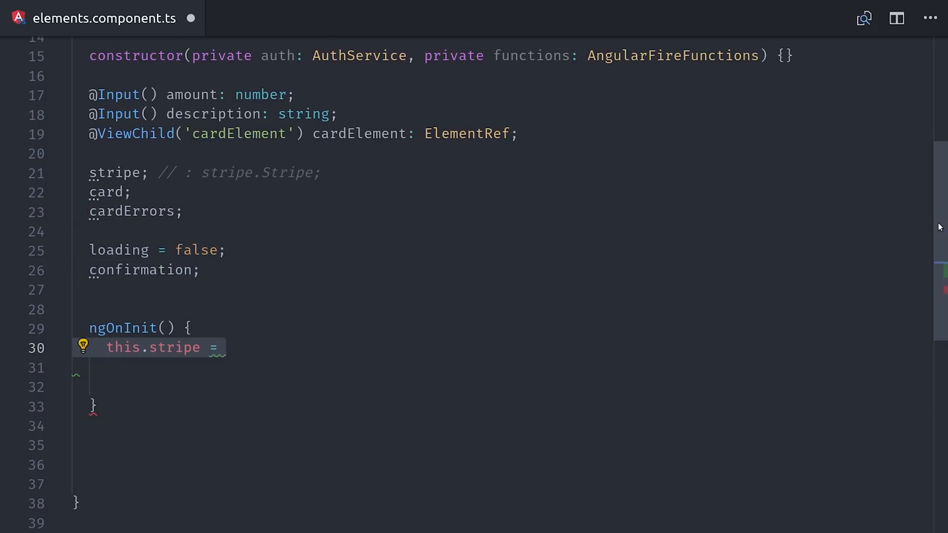
pyautogui.moveTo(940, 227); pyautogui.dragTo(946, 329)
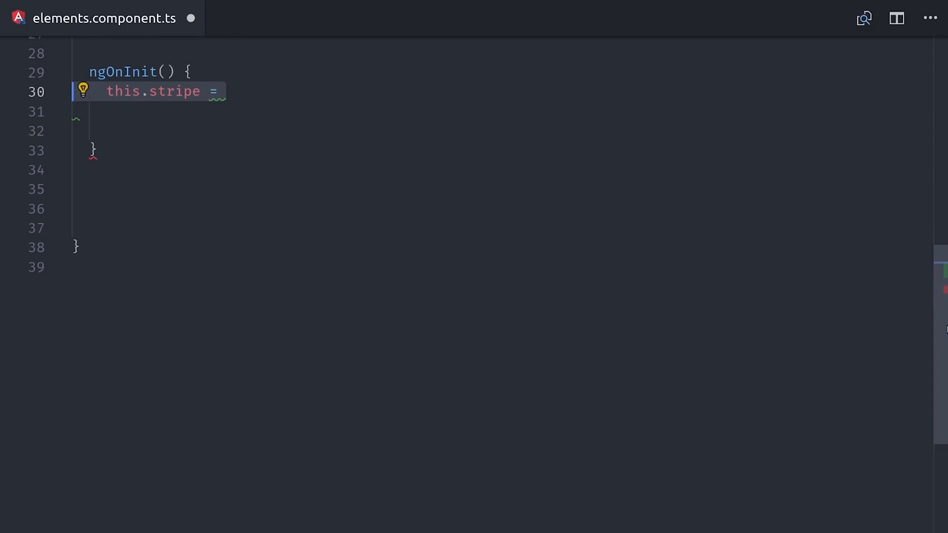
# Initialise Stripe with the test key, create elements and the card element, and mount it on cardElement.nativeElement.
pyautogui.hotkey('ctrl', 'z')
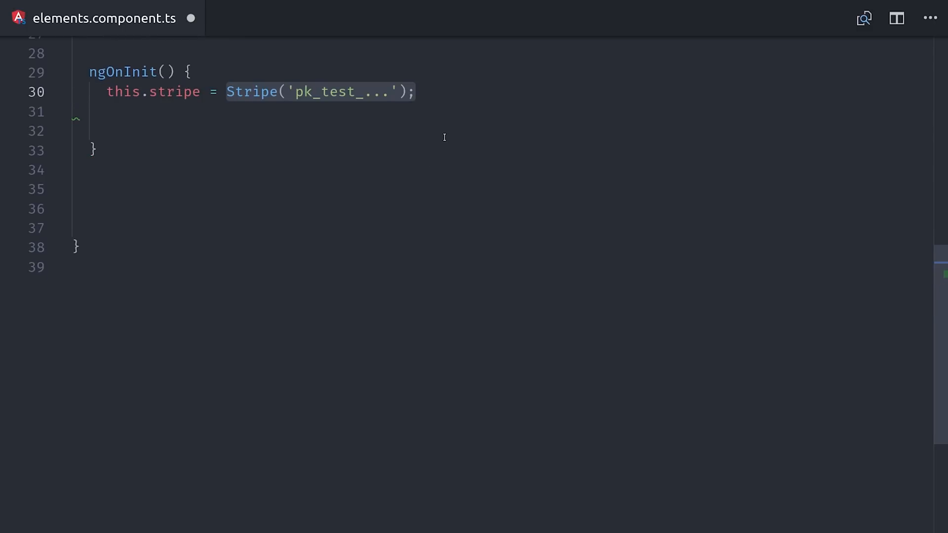
pyautogui.hotkey('ctrl', 'z')
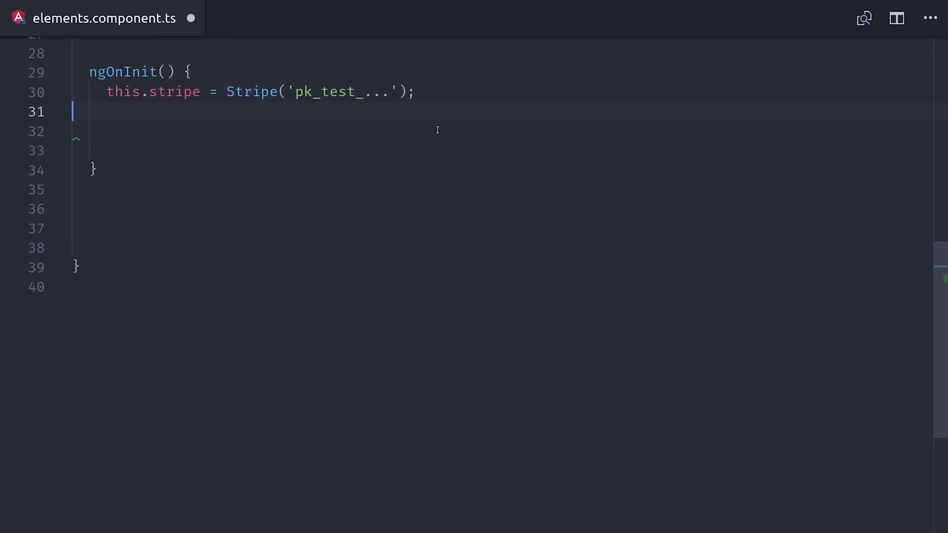
pyautogui.hotkey('ctrl', 'z')
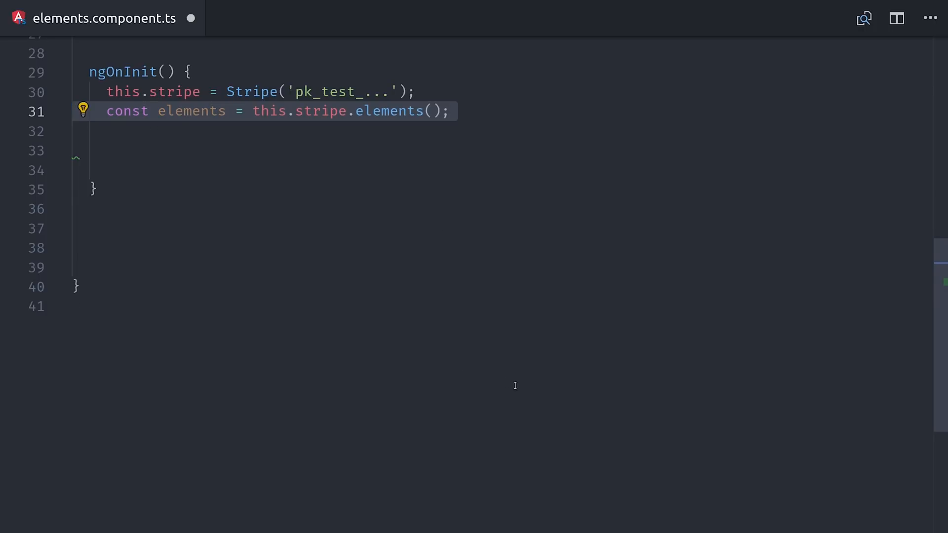
pyautogui.hotkey('ctrl', 'z')
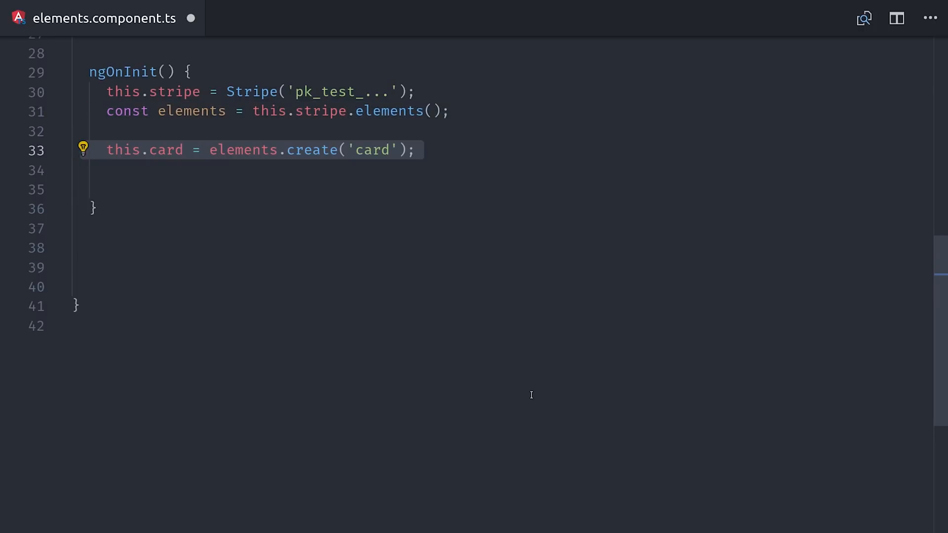
pyautogui.hotkey('ctrl', 'z')
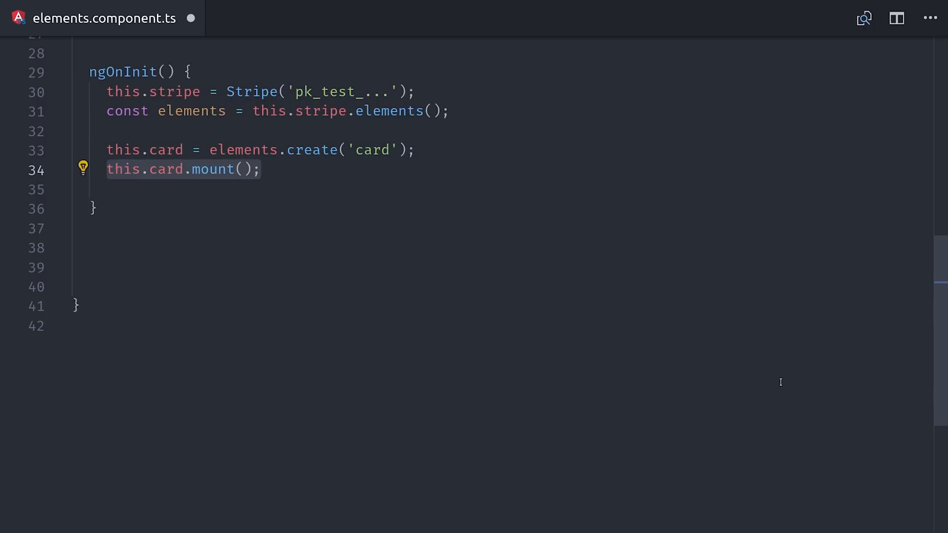
pyautogui.write('this.cardElement')
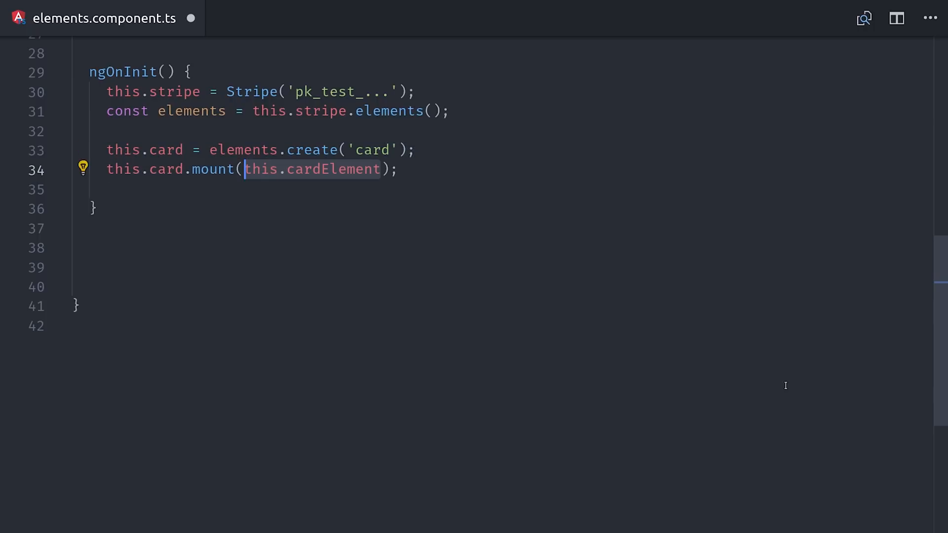
pyautogui.write('.nativeElement')
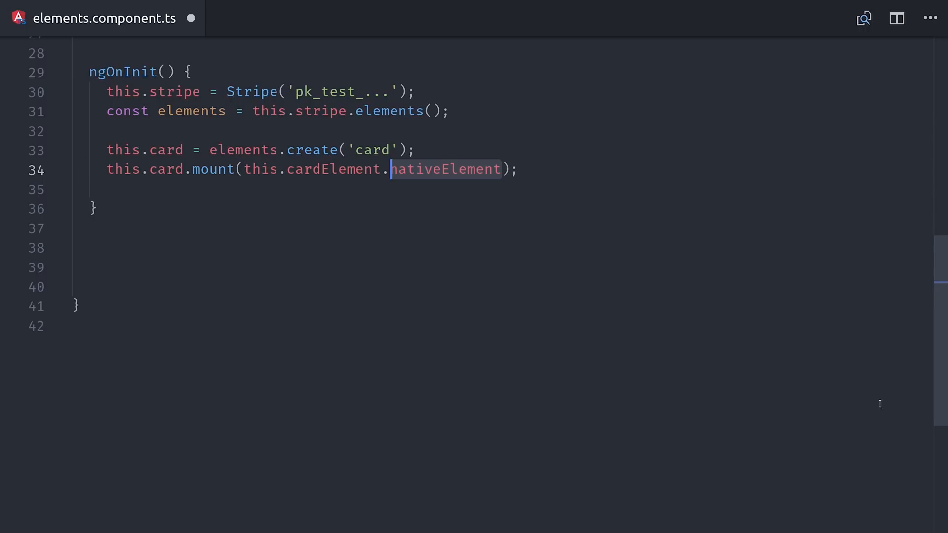
# Add a 'change' listener on the card that sets this.cardErrors, and stub async handleForm(e).
pyautogui.press('Down')
pyautogui.press('Return')
pyautogui.write("this.card.addEventListener('change');")
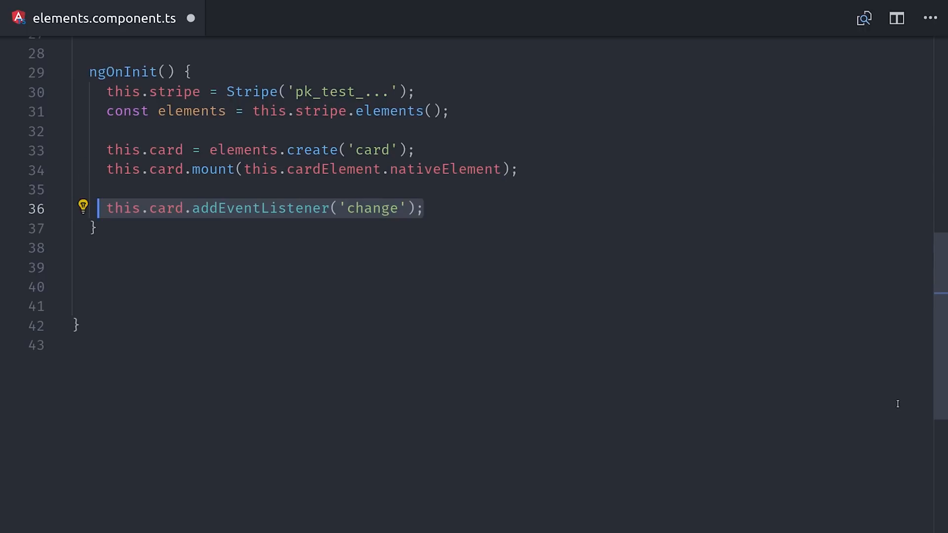
pyautogui.write(', ({ error }) => {  }')
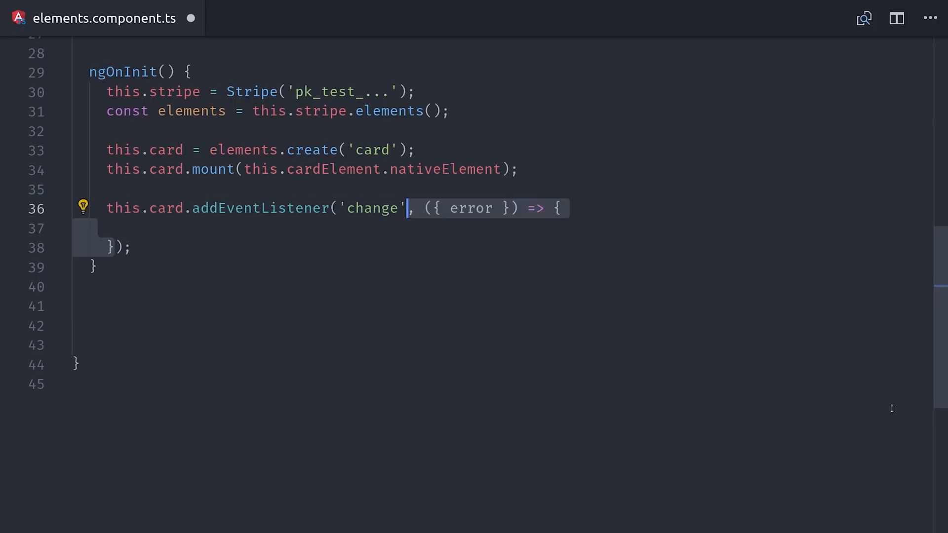
pyautogui.press('Down')
pyautogui.write('this.cardErrors')
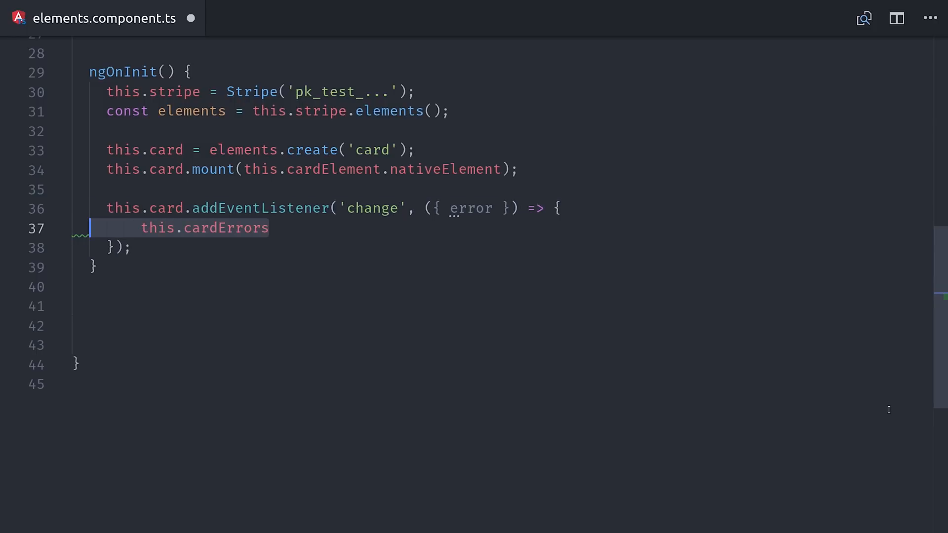
pyautogui.write(' = error')
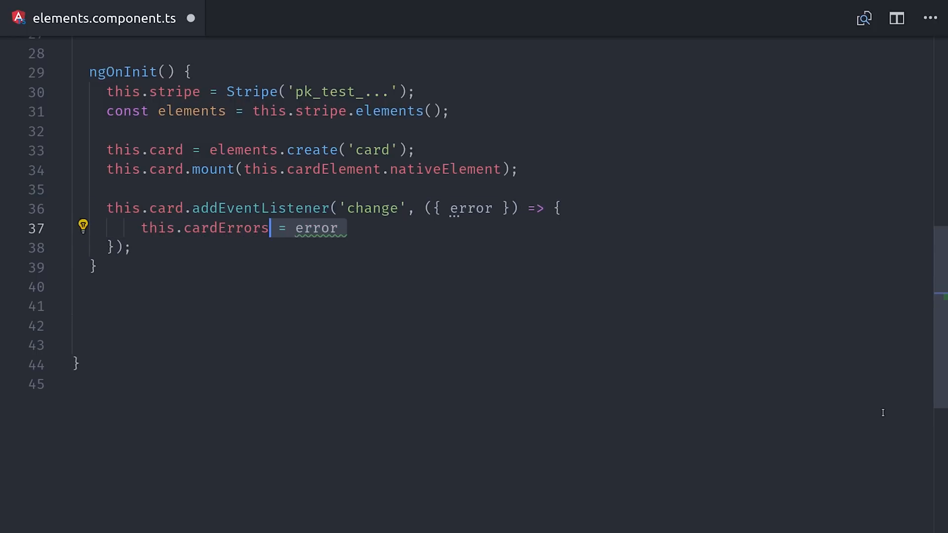
pyautogui.write(' && error.message;')
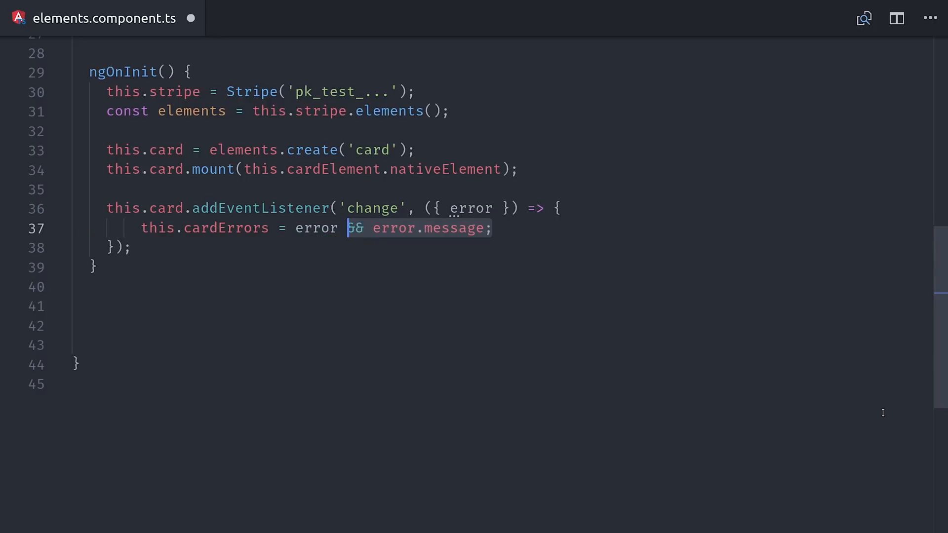
pyautogui.write('async handleForm(e) {   } ')
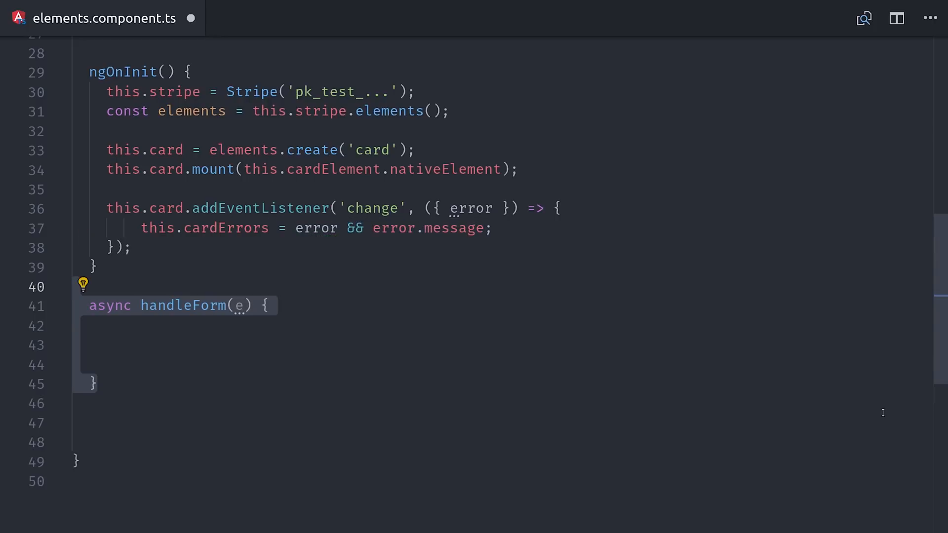
pyautogui.write('e.preventDefault();  const { source, error }')
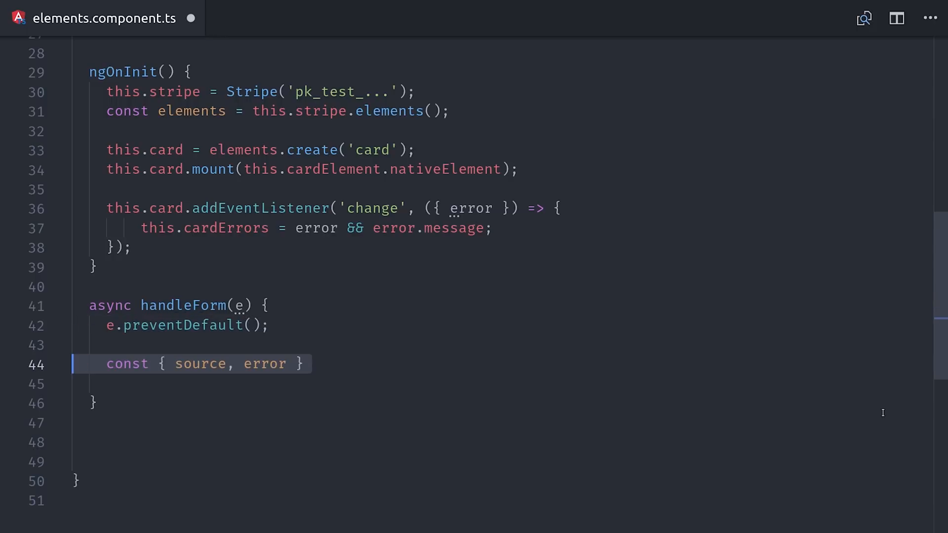
pyautogui.scroll(-3, 940, 330)
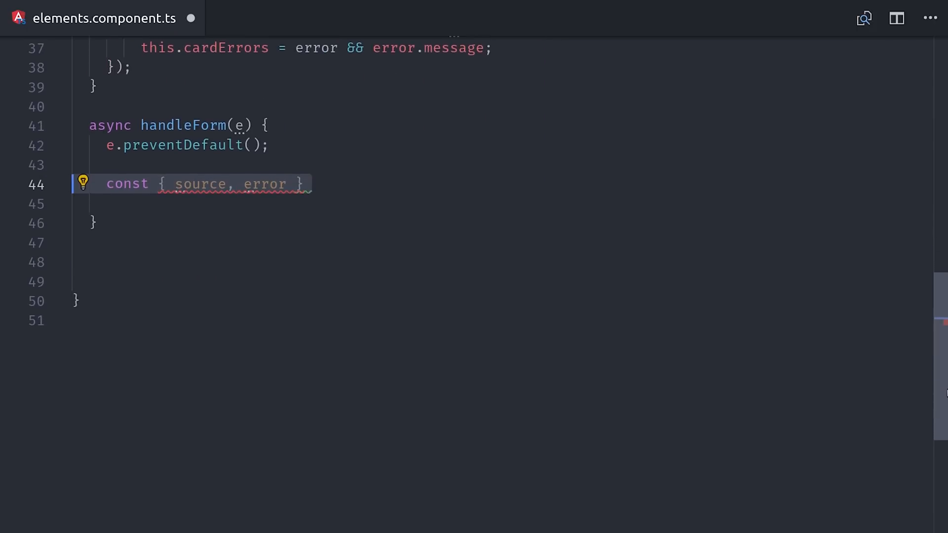
pyautogui.write('= await this.stripe')
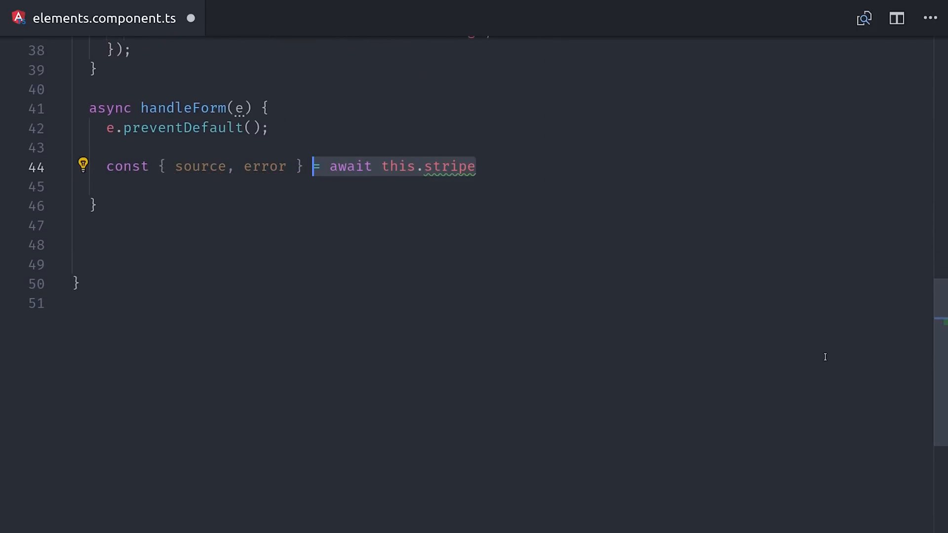
pyautogui.write('.createSource();this.card);')
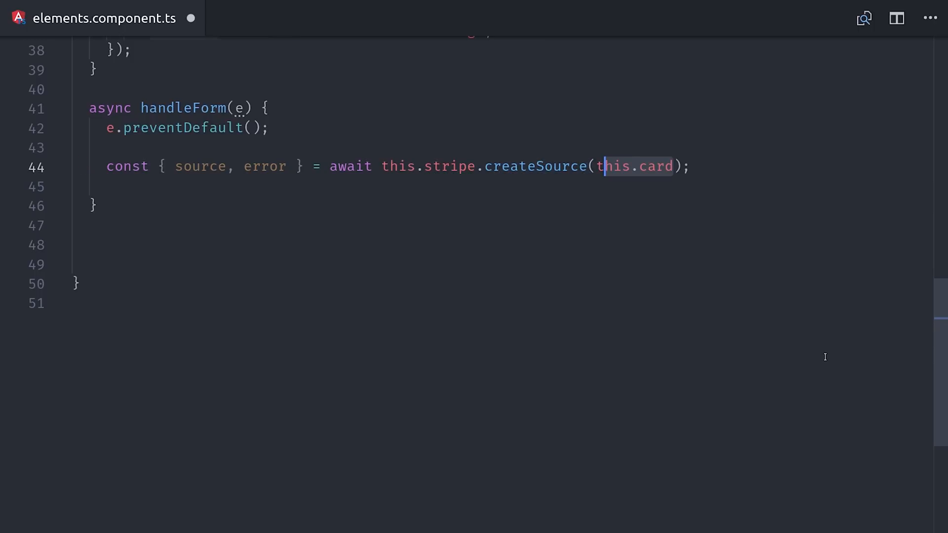
# In handleForm, create a Stripe source from this.card and add the if (error) handling block.
pyautogui.press('Down')
pyautogui.press('Return')
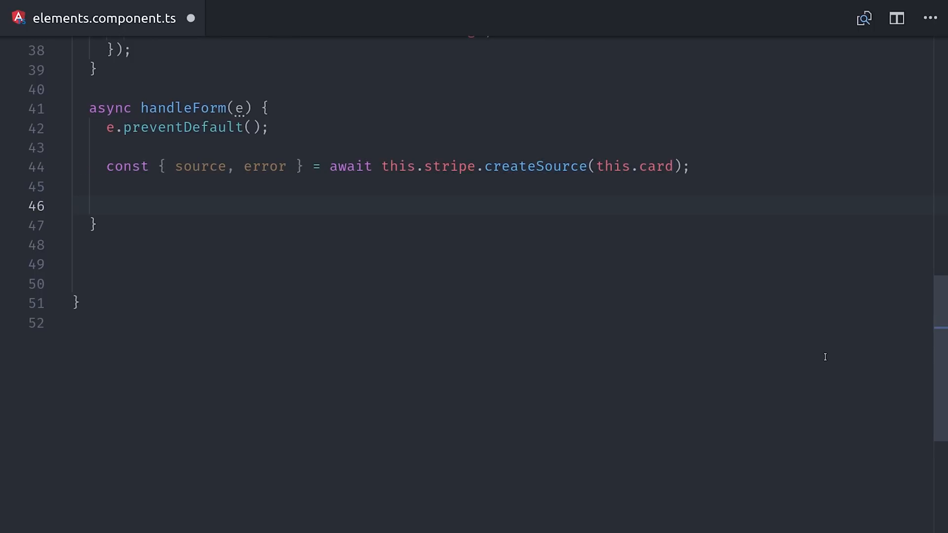
pyautogui.write('if (error) {       // Inform the customer that there was an error.       const cardErrors = error.message;     }')
pyautogui.write('else {       }')
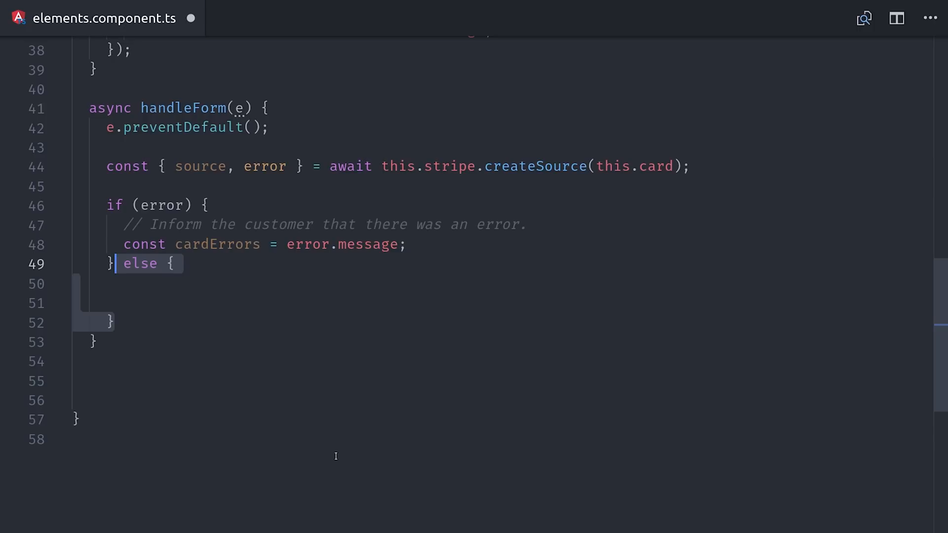
# In the else branch call httpsCallable('stripeCreateCharge') with the source, highlighting the user-fetch line.
pyautogui.hotkey('ctrl', 'v')
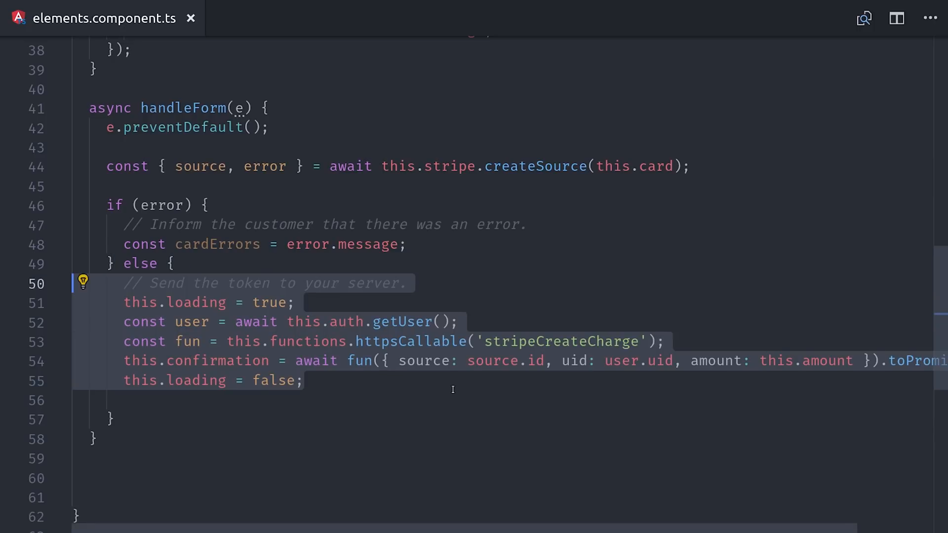
pyautogui.click(453, 389)
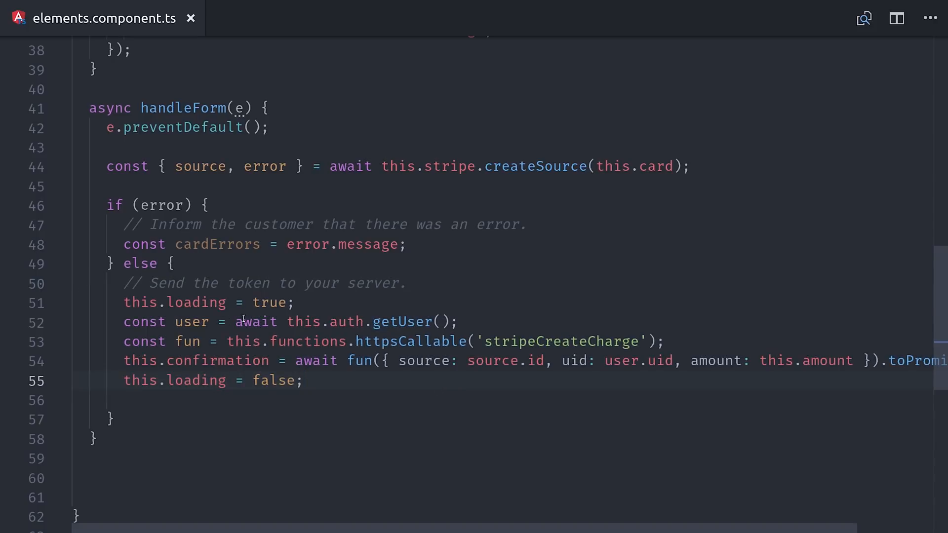
pyautogui.moveTo(145, 321); pyautogui.dragTo(439, 323)
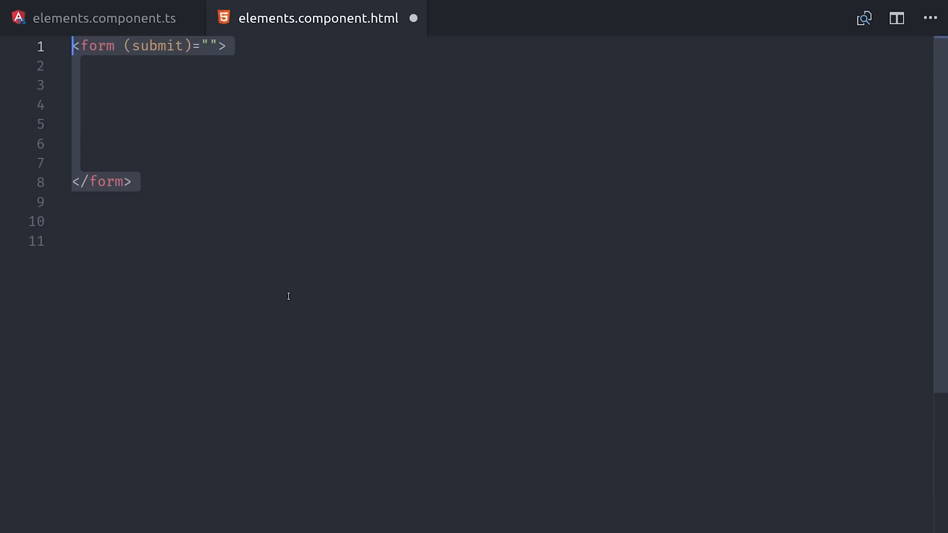
pyautogui.write('handleForm($event)')
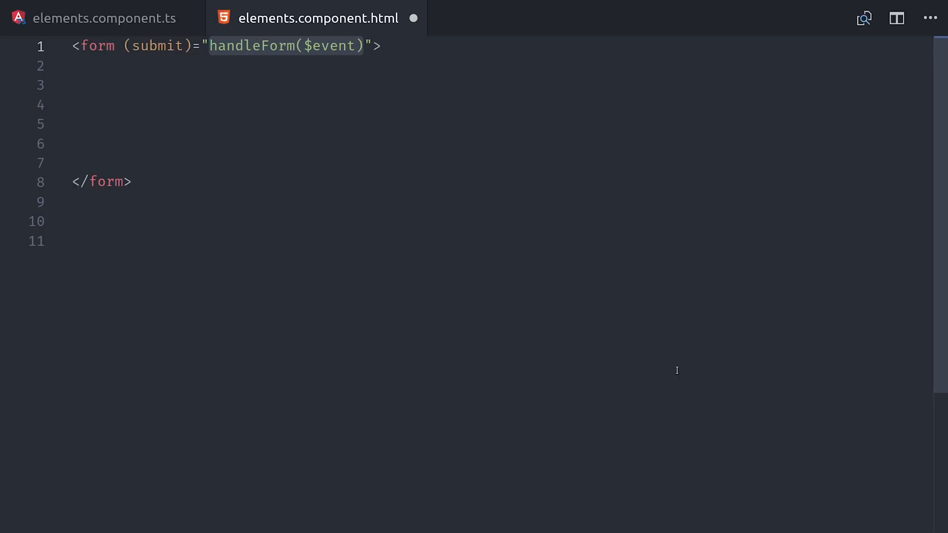
# Add the #cardElement container div and the {{ cardErrors }} paragraph inside the form.
pyautogui.press('Down')
pyautogui.press('Down')
pyautogui.press('Down')
pyautogui.hotkey('ctrl', 'v')
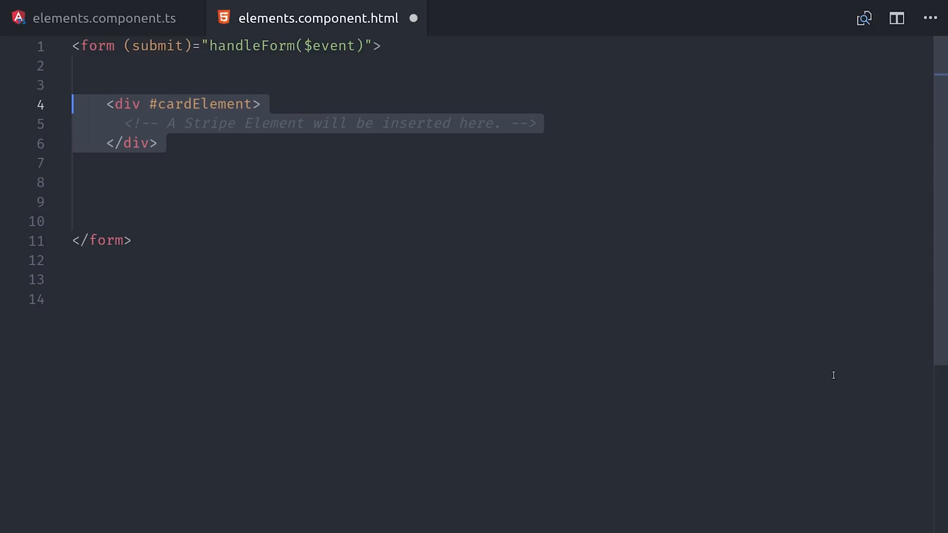
pyautogui.press('Down')
pyautogui.press('Down')
pyautogui.press('Down')
pyautogui.write('<!-- Used to display Element errors. -->     <p>{{ cardErrors }}</p>')
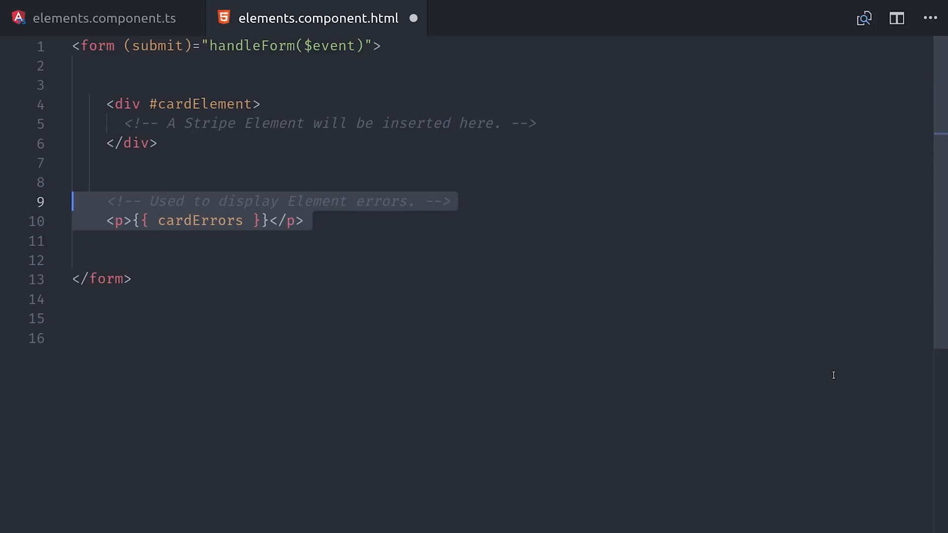
# Add the 'Buy for ${{ amount / 100 }}.00' button and spacing at the top of the form.
pyautogui.press('Down')
pyautogui.press('Down')
pyautogui.press('Return')
pyautogui.write('<button >Buy for </button>')
pyautogui.press('Left')
pyautogui.press('Left')
pyautogui.press('Left')
pyautogui.write('${{ amount / 100 }}.00')
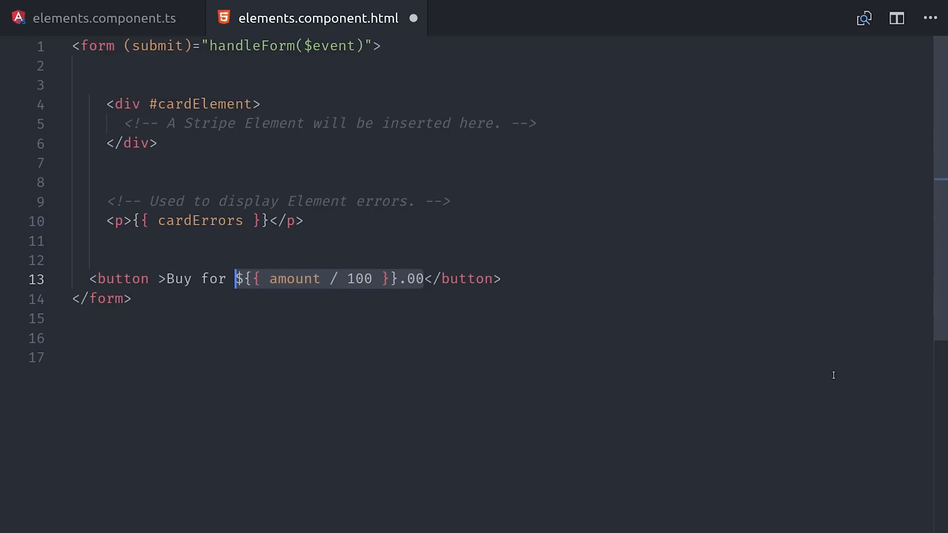
pyautogui.press('Up')
pyautogui.press('Up')
pyautogui.press('Up')
pyautogui.press('Return')
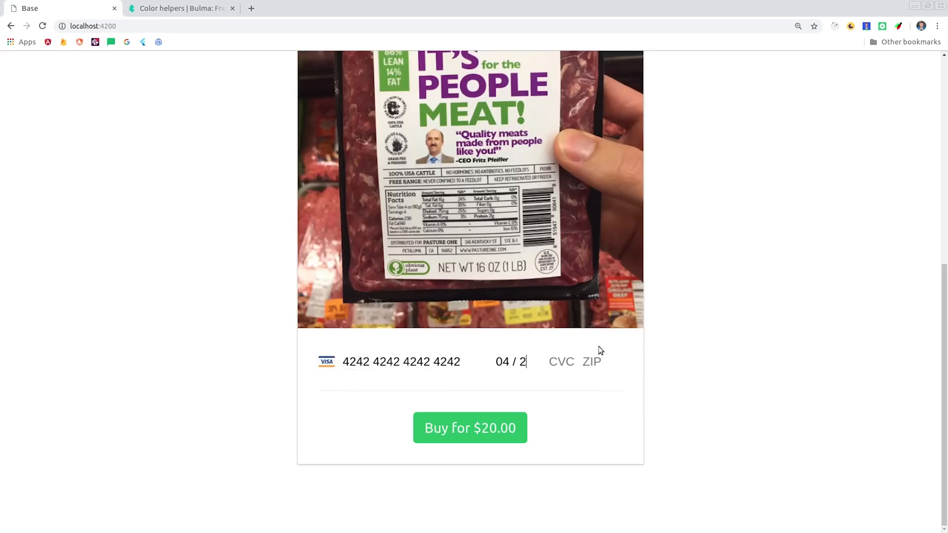
# Mistype the card number and see the invalid card number error message appear.
pyautogui.press('BackSpace')
pyautogui.press('BackSpace')
pyautogui.press('BackSpace')
pyautogui.write('24')
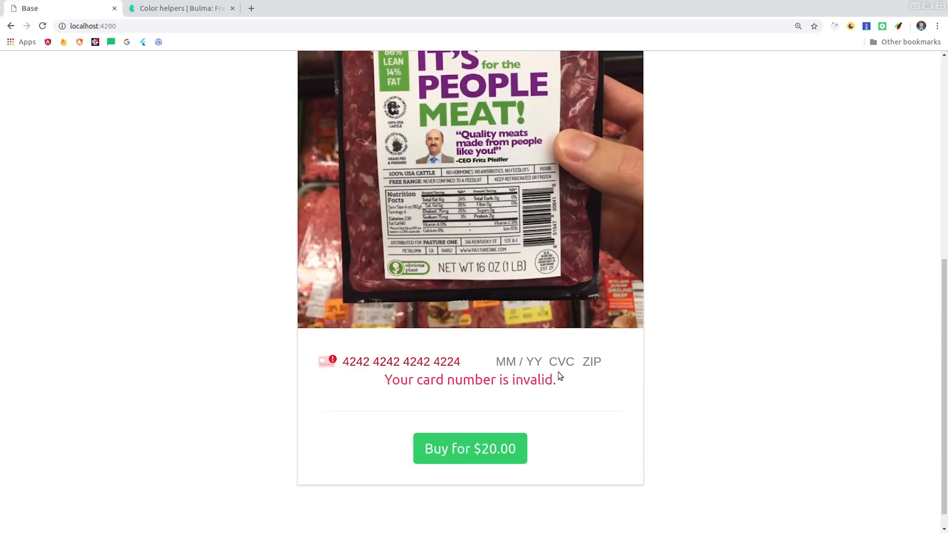
pyautogui.moveTo(558, 379); pyautogui.dragTo(382, 383)
pyautogui.click(787, 480)
# Correct the card to 4242…, fix the expiry to 04/19, and submit the Buy for $20.00 payment.
pyautogui.click(483, 354)
pyautogui.press('BackSpace')
pyautogui.press('BackSpace')
pyautogui.write('42 ')
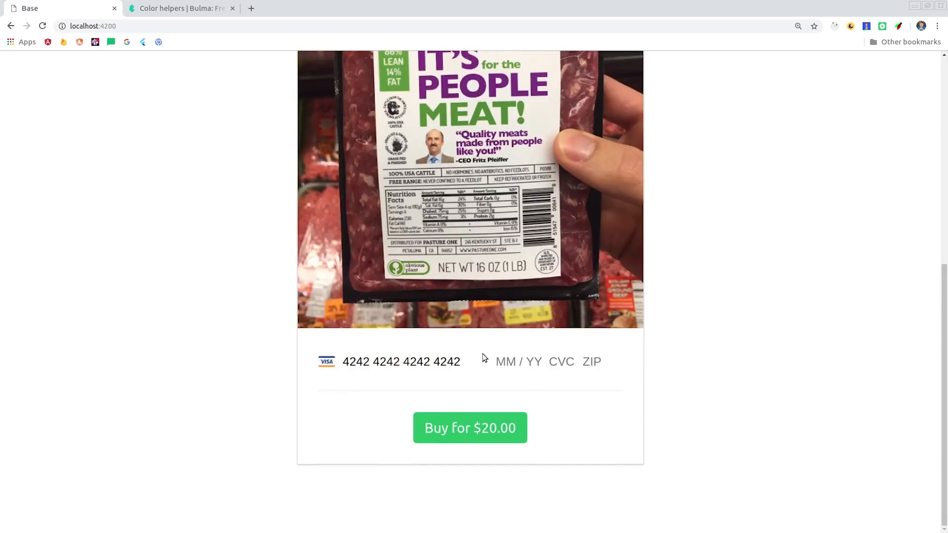
pyautogui.write('04 / 11')
pyautogui.press('BackSpace')
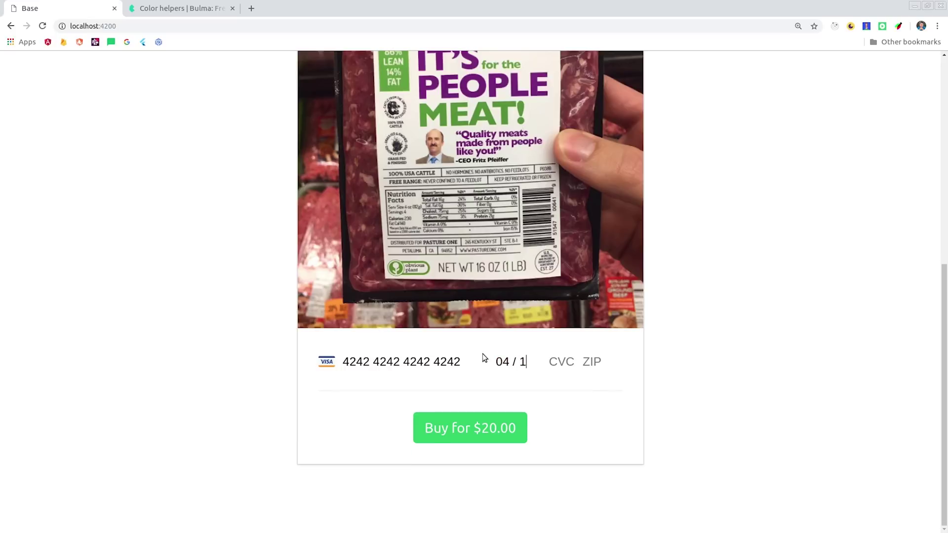
pyautogui.write('2')
pyautogui.press('BackSpace')
pyautogui.write('9 131 13131')
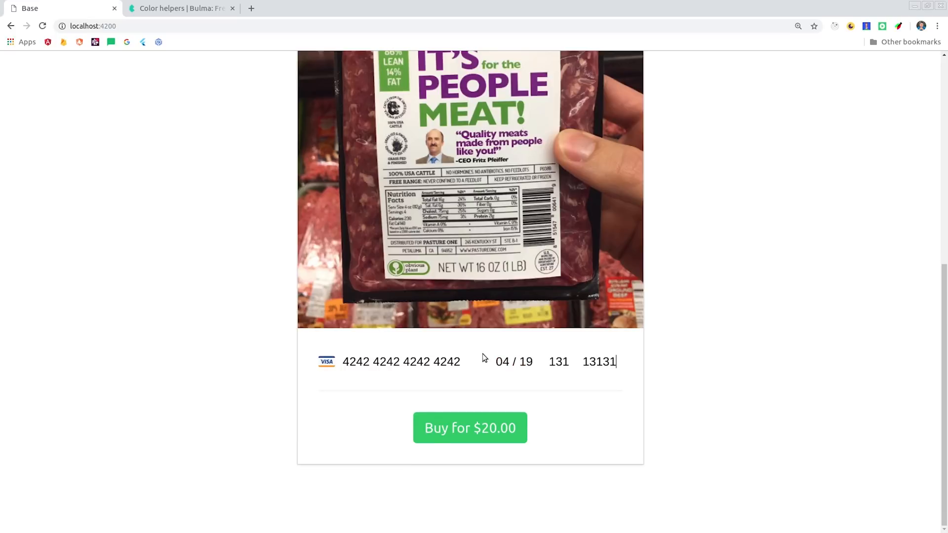
pyautogui.click(482, 427)
pyautogui.scroll(-2, 882, 370)
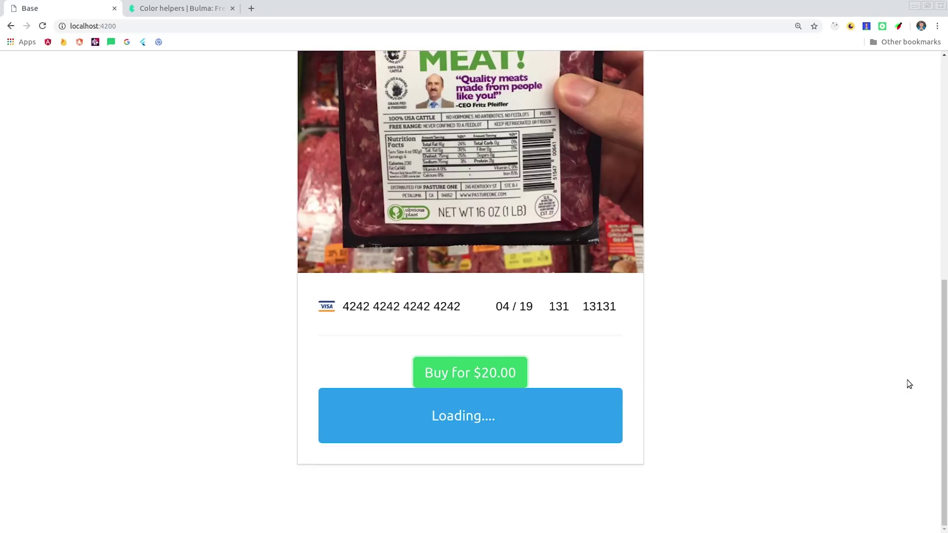